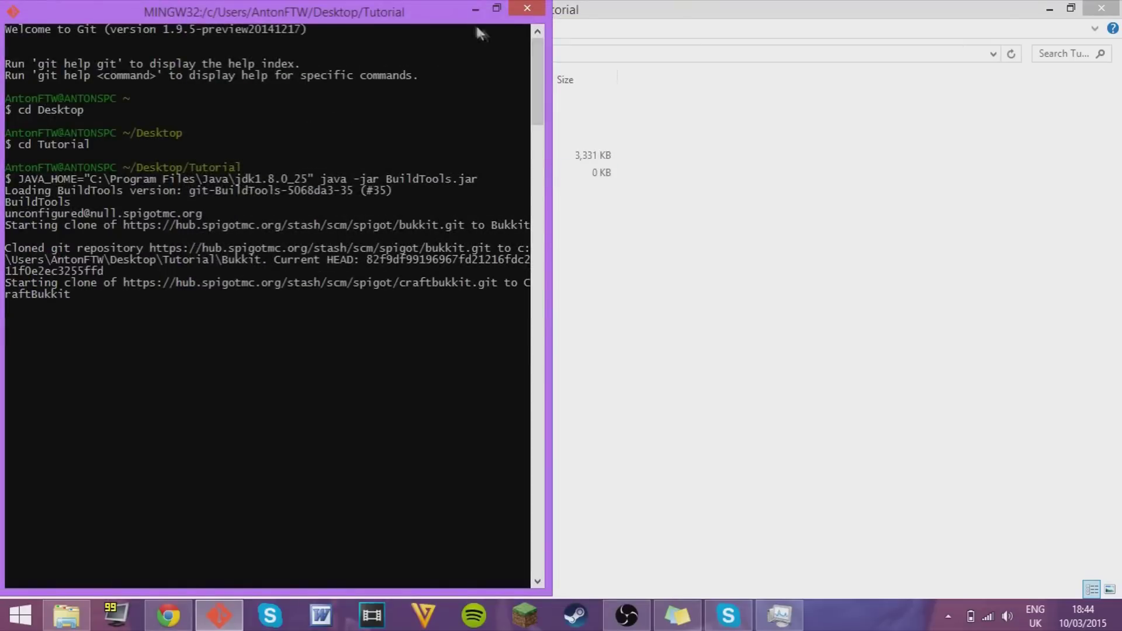
# Step: Follow the repository cloning in the Git Bash terminal alongside the contents of the Tutorial folder
pyautogui.press('super+Right')
pyautogui.press('super+Right')
pyautogui.press('super+Left')
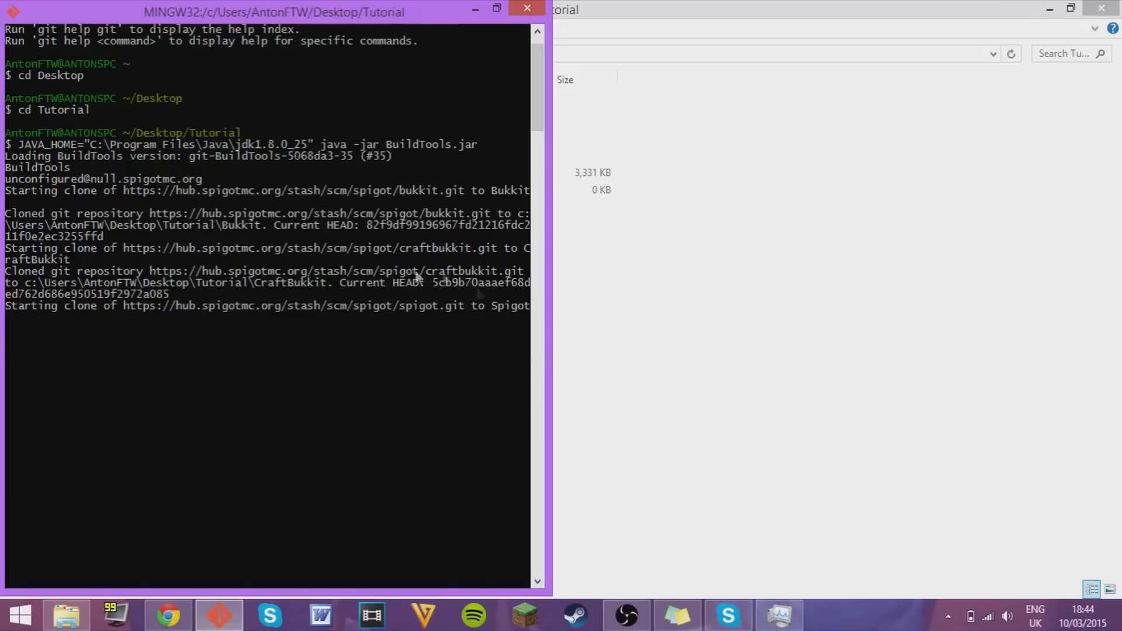
pyautogui.press('super+Down')
pyautogui.moveTo(496, 541); pyautogui.dragTo(468, 321)
pyautogui.moveTo(245, 222); pyautogui.dragTo(226, 140)
pyautogui.click(312, 434)
pyautogui.hotkey('alt', 'Tab')
pyautogui.press('super+Left')
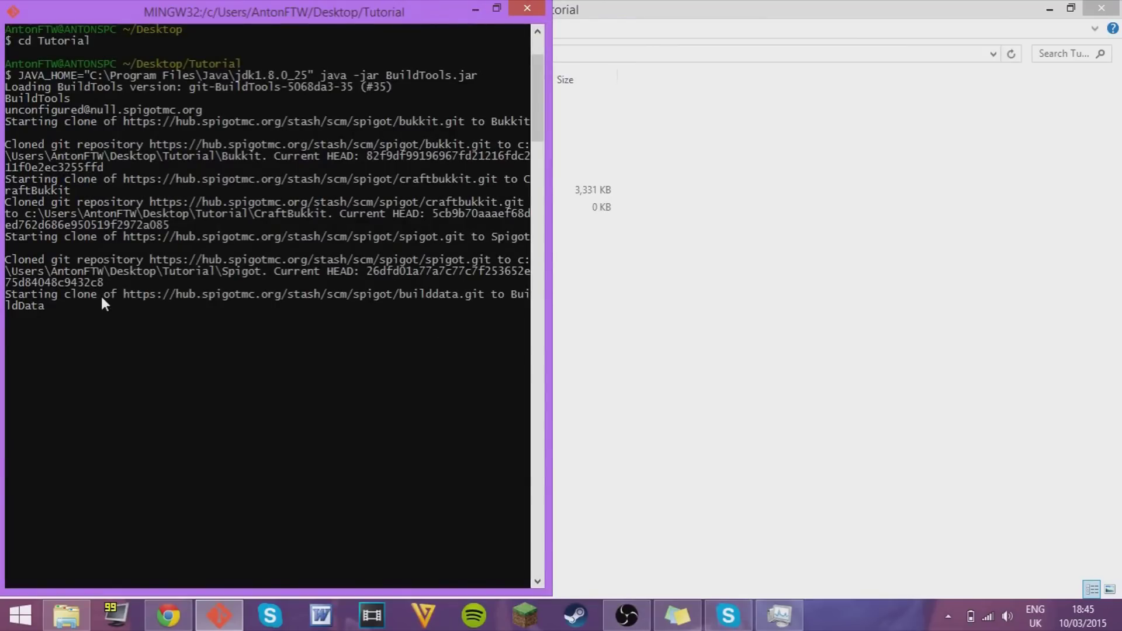
pyautogui.moveTo(731, 287)
pyautogui.mouseDown()
pyautogui.moveTo(358, 413)
pyautogui.moveTo(952, 376)
pyautogui.moveTo(446, 303)
pyautogui.moveTo(618, 380)
pyautogui.moveTo(976, 400)
pyautogui.moveTo(1111, 558)
pyautogui.moveTo(413, 450)
pyautogui.moveTo(226, 316)
pyautogui.moveTo(339, 222)
pyautogui.moveTo(363, 581)
pyautogui.moveTo(363, 384)
pyautogui.moveTo(984, 376)
pyautogui.moveTo(3, 24)
pyautogui.moveTo(213, 175)
pyautogui.mouseUp()
pyautogui.click(219, 615)
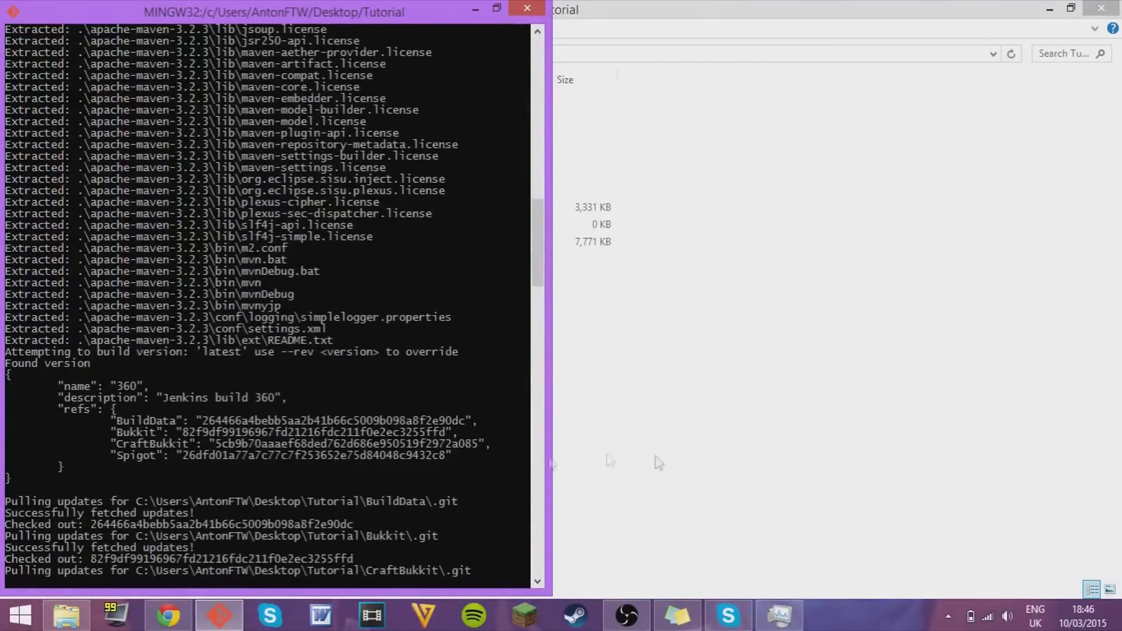
# Step: Compare the files generated in the Tutorial folder with the terminal's BuildTools output
pyautogui.moveTo(374, 22); pyautogui.dragTo(257, 285)
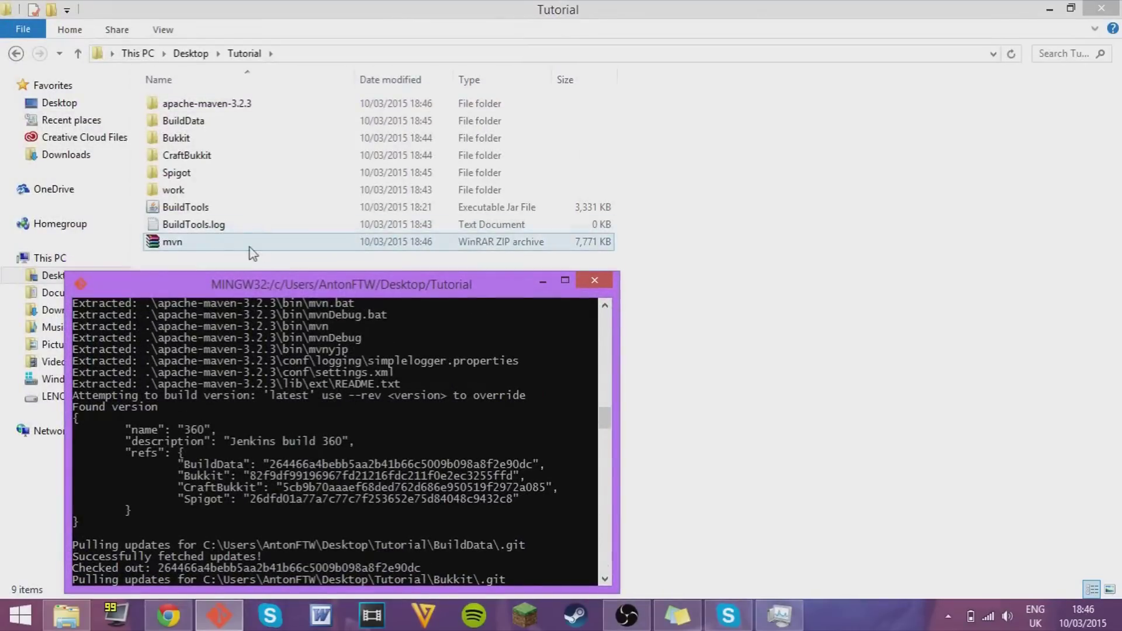
pyautogui.press('super+Left')
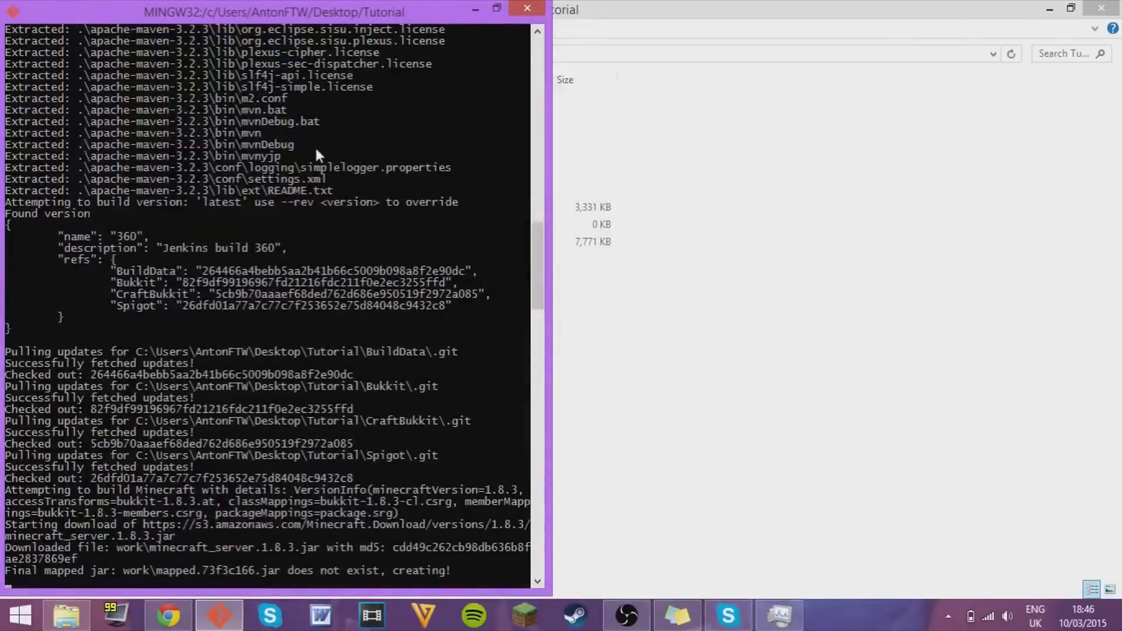
pyautogui.moveTo(327, 13); pyautogui.dragTo(354, 311)
pyautogui.press('super+Left')
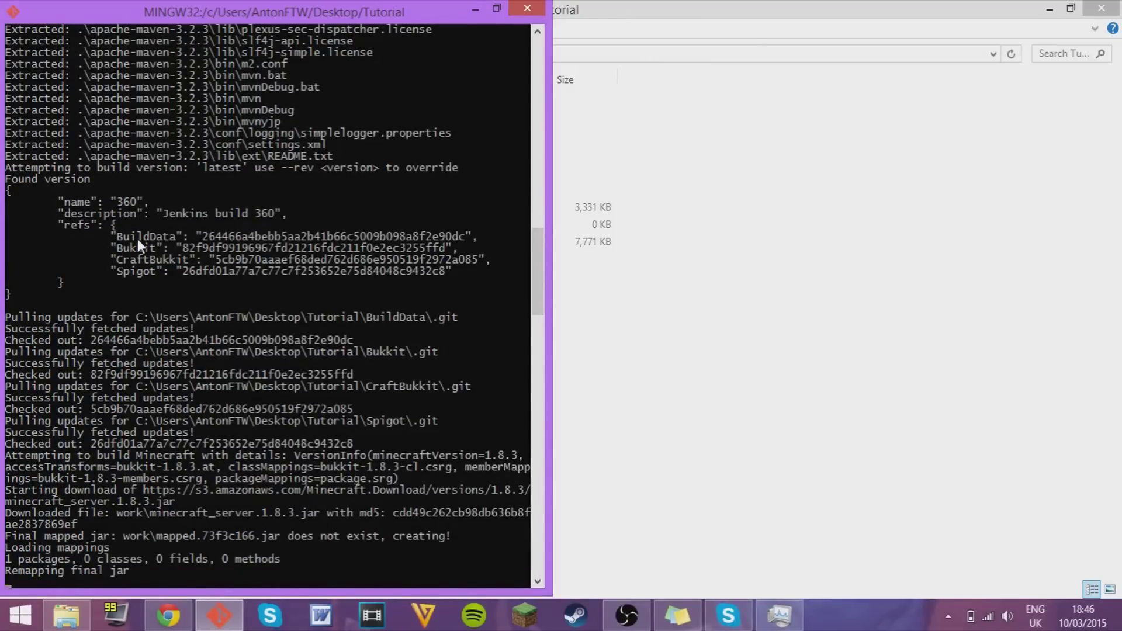
pyautogui.press('super+Down')
pyautogui.hotkey('ctrl', 'a')
pyautogui.click(191, 372)
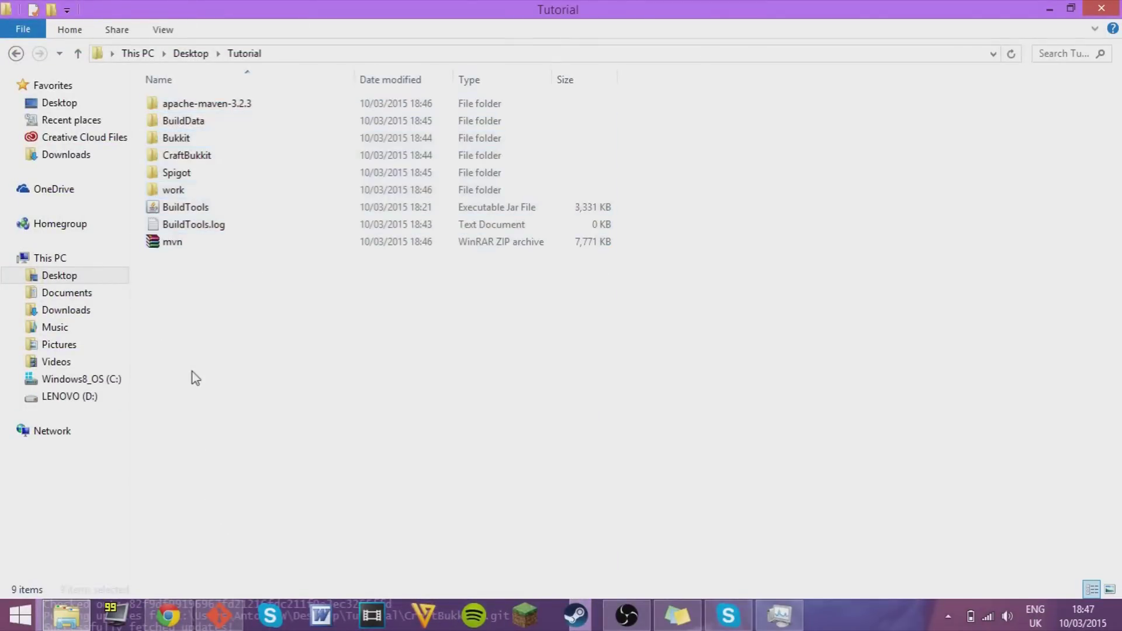
pyautogui.click(220, 615)
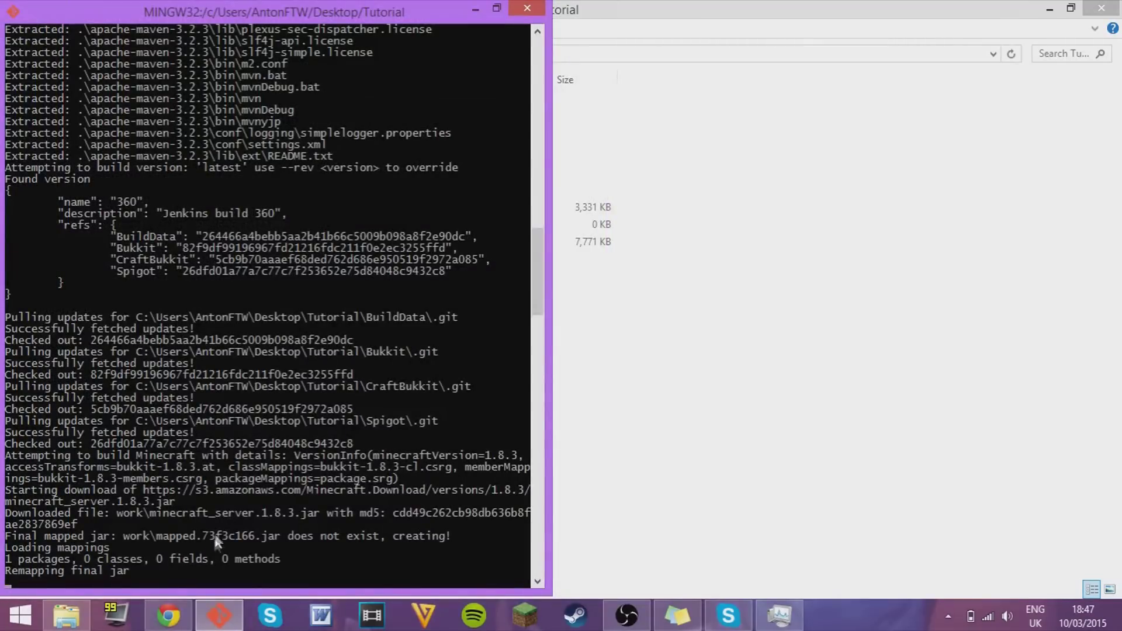
pyautogui.click(682, 458)
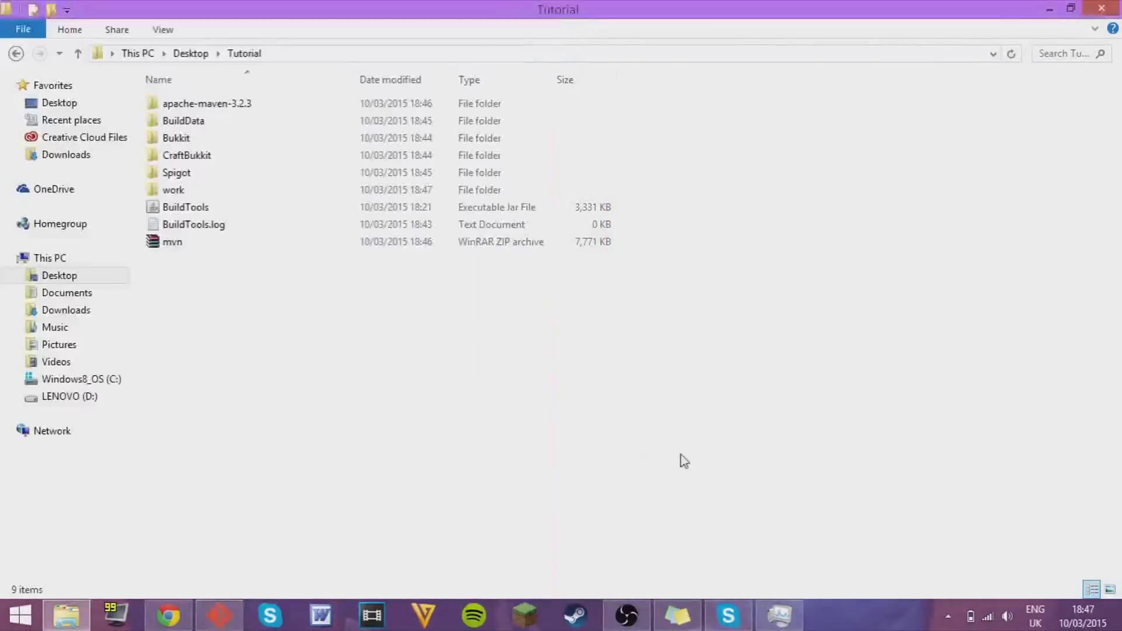
# Step: Create a new text document in the Tutorial folder and write "Lol! Its doing smthing :O" in it
pyautogui.rightClick(680, 457)
pyautogui.moveTo(725, 419)
pyautogui.click(959, 381)
pyautogui.doubleClick(414, 258)
pyautogui.write('Lol! Its d')
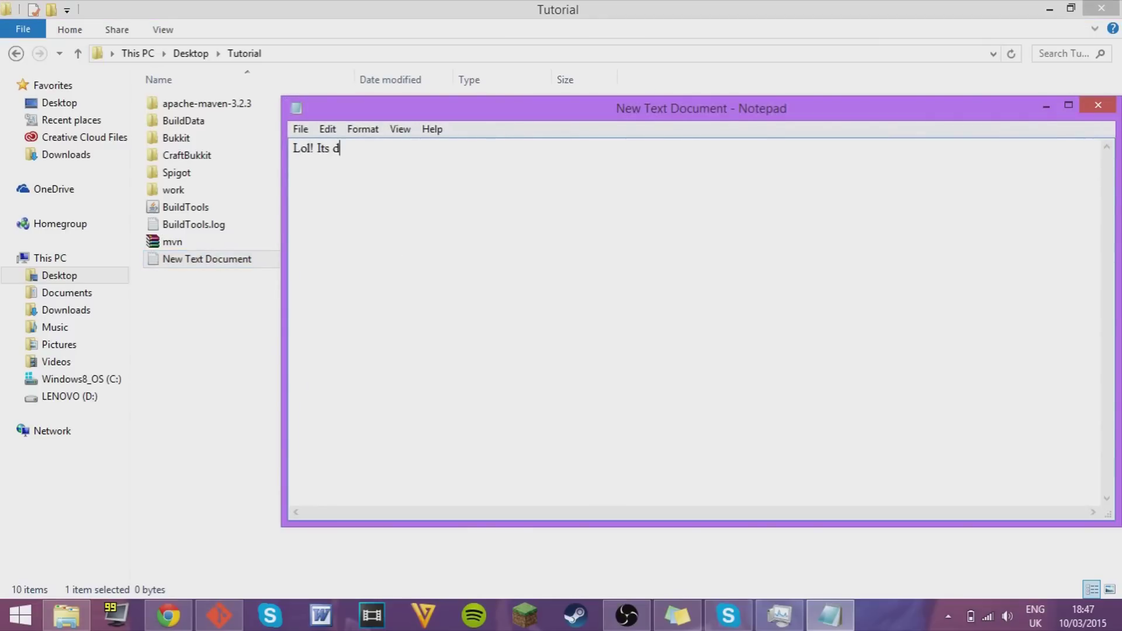
pyautogui.write('oing smthing :O')
# Step: Replace the note's text with "If your enjoying, and im helping you, make sure to hit dat like button down bellow, u cheeky skrub!"
pyautogui.moveTo(417, 148); pyautogui.dragTo(292, 149)
pyautogui.press('BackSpace')
pyautogui.write('If your enjoying,')
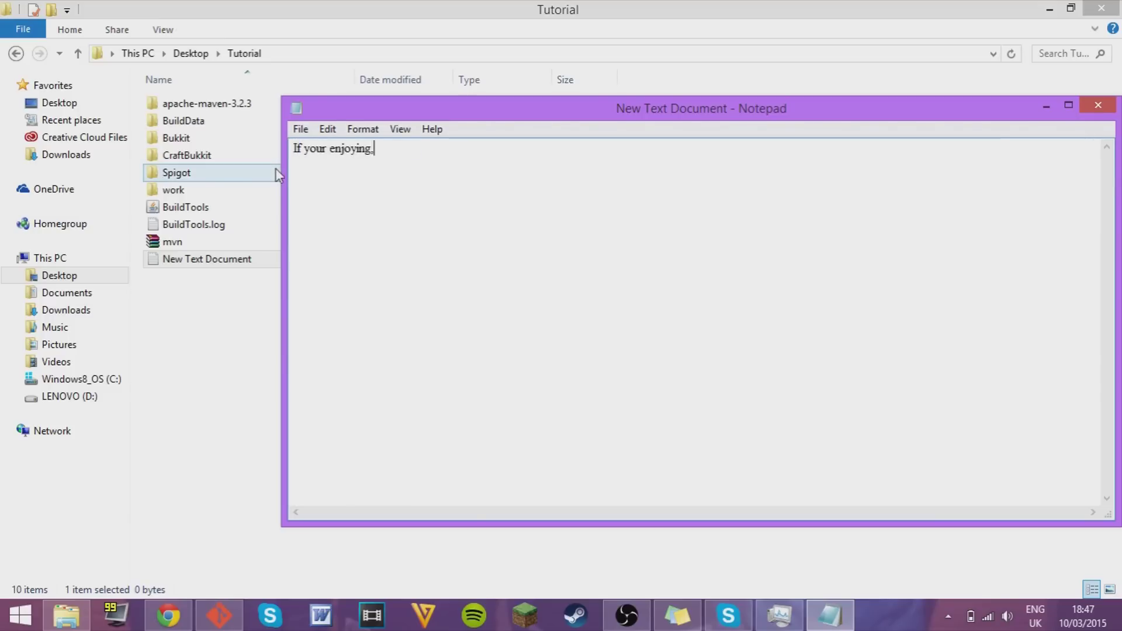
pyautogui.write(' and im helping you, make sure to hit that')
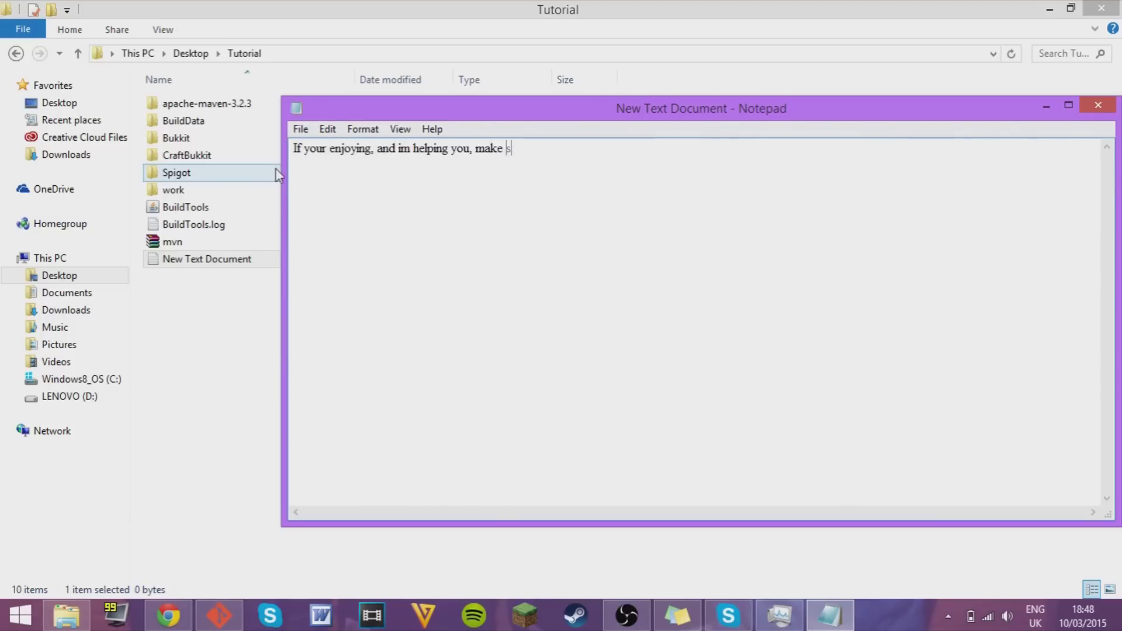
pyautogui.press('BackSpace')
pyautogui.press('BackSpace')
pyautogui.press('BackSpace')
pyautogui.press('BackSpace')
pyautogui.write('dat like bu')
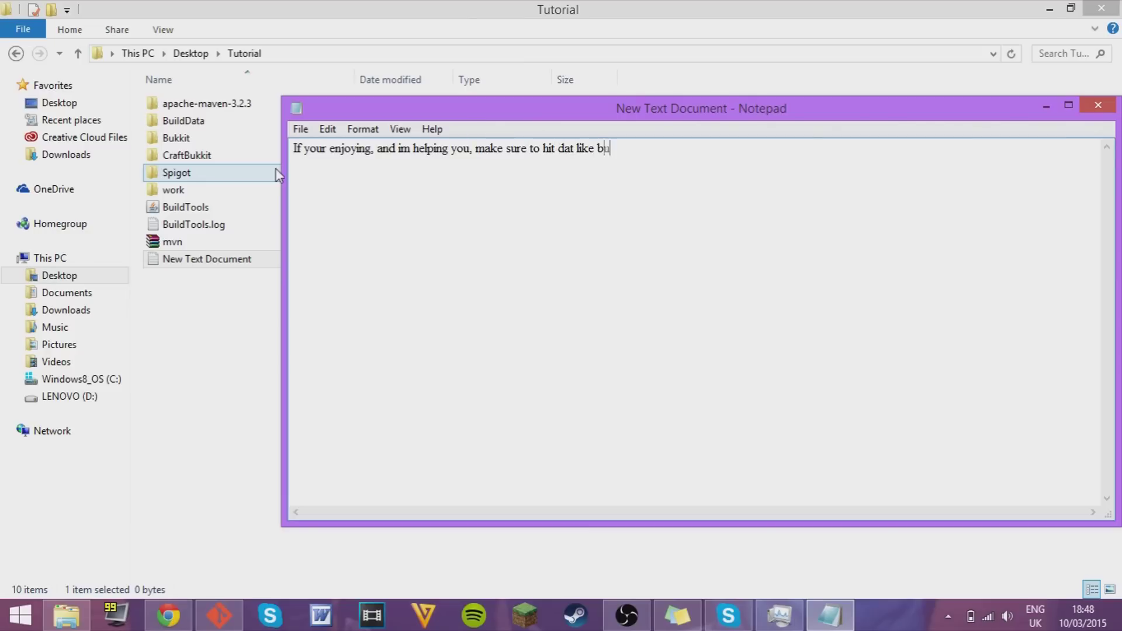
pyautogui.write('tton down bellow, u cheeky skrub!')
pyautogui.click(676, 148)
pyautogui.write('l')
# Step: Close the note without saving and bring up the build terminal
pyautogui.click(1098, 105)
pyautogui.click(619, 323)
pyautogui.click(219, 615)
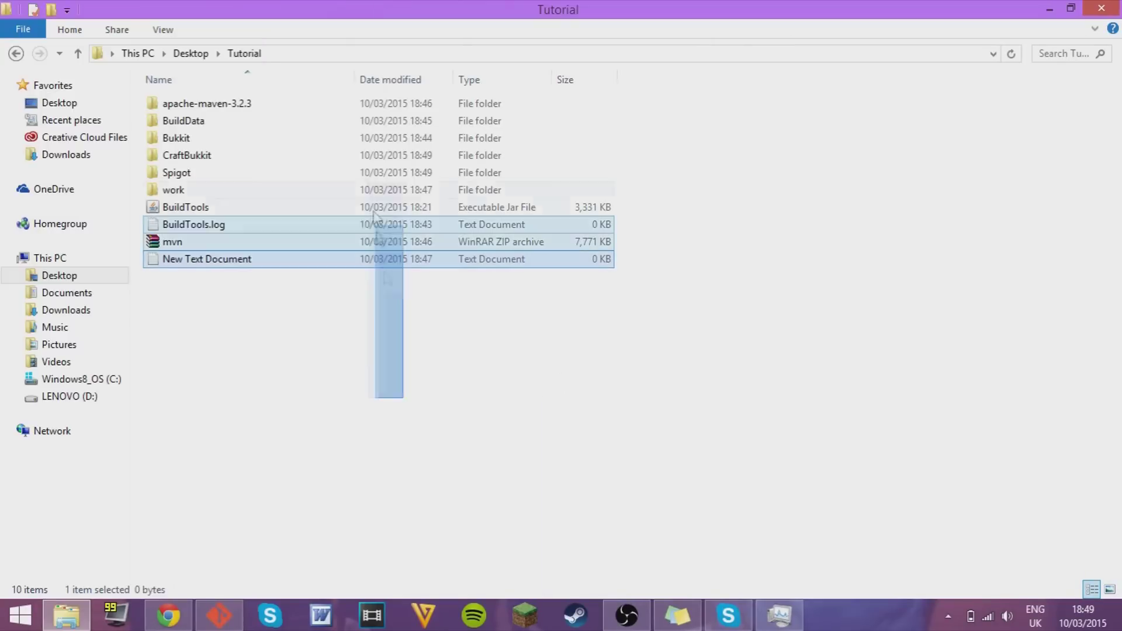
# Step: Write ":( its still procesin" in the reopened text document, discard the text and delete the file
pyautogui.doubleClick(291, 257)
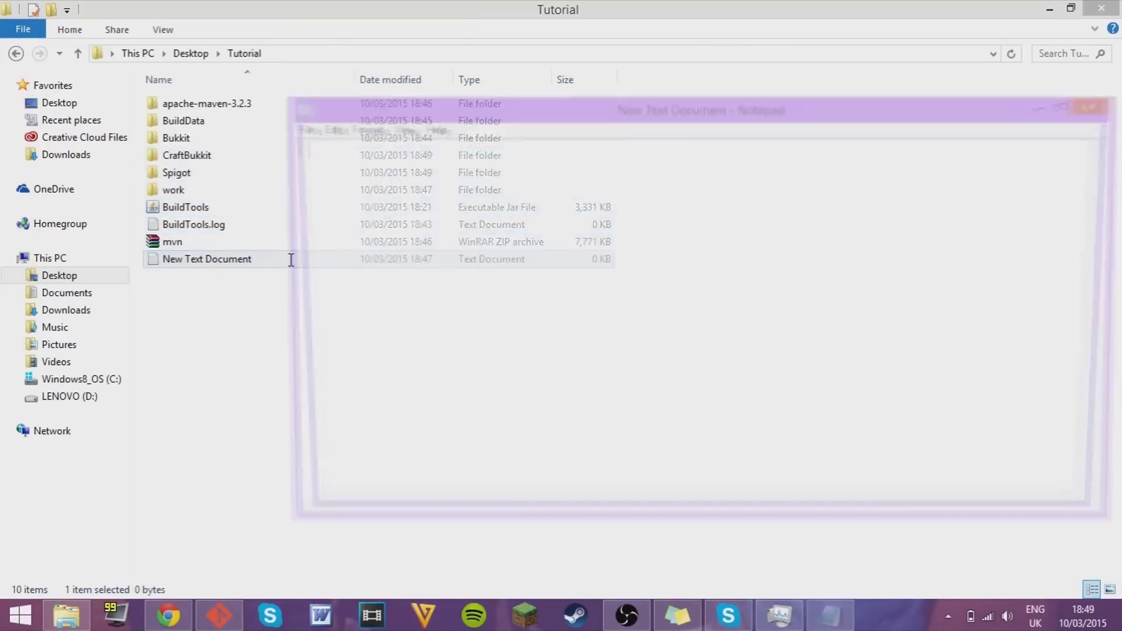
pyautogui.write(':( its s')
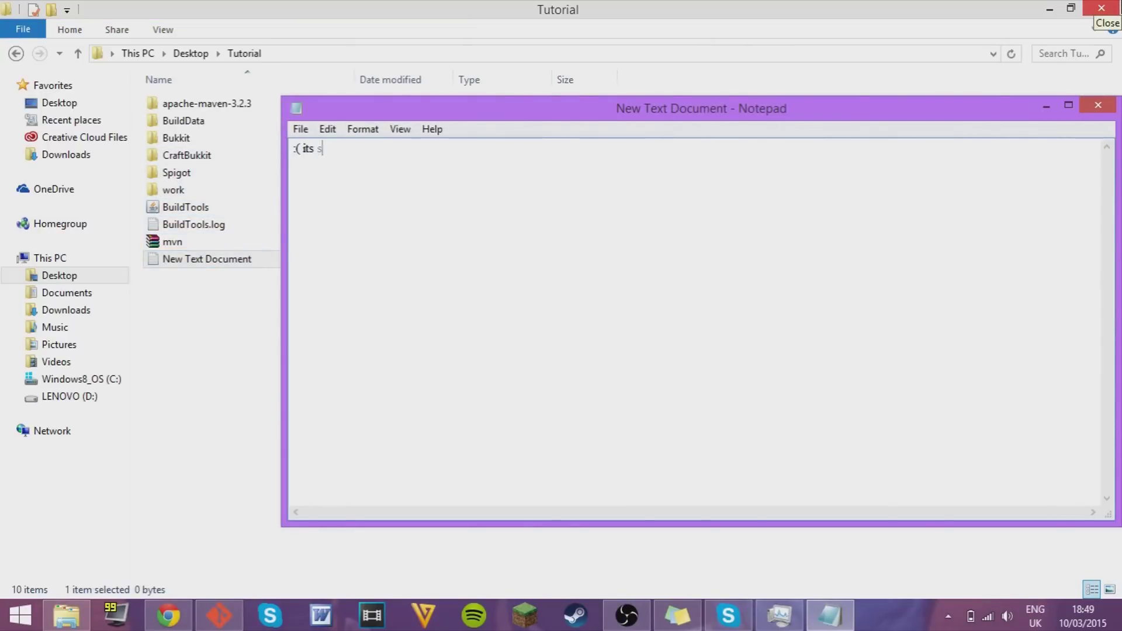
pyautogui.write('till procesin')
pyautogui.hotkey('ctrl', 'a')
pyautogui.press('BackSpace')
pyautogui.click(1099, 105)
pyautogui.press('Delete')
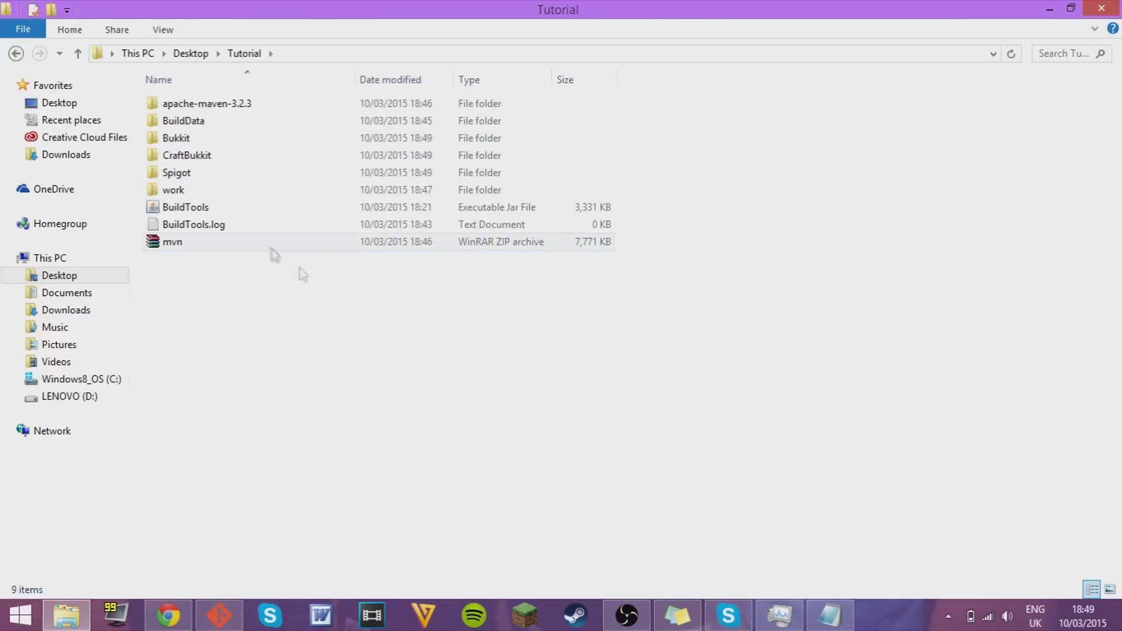
# Step: Check the build terminal's progress and look inside the CraftBukkit and Spigot folders
pyautogui.click(219, 615)
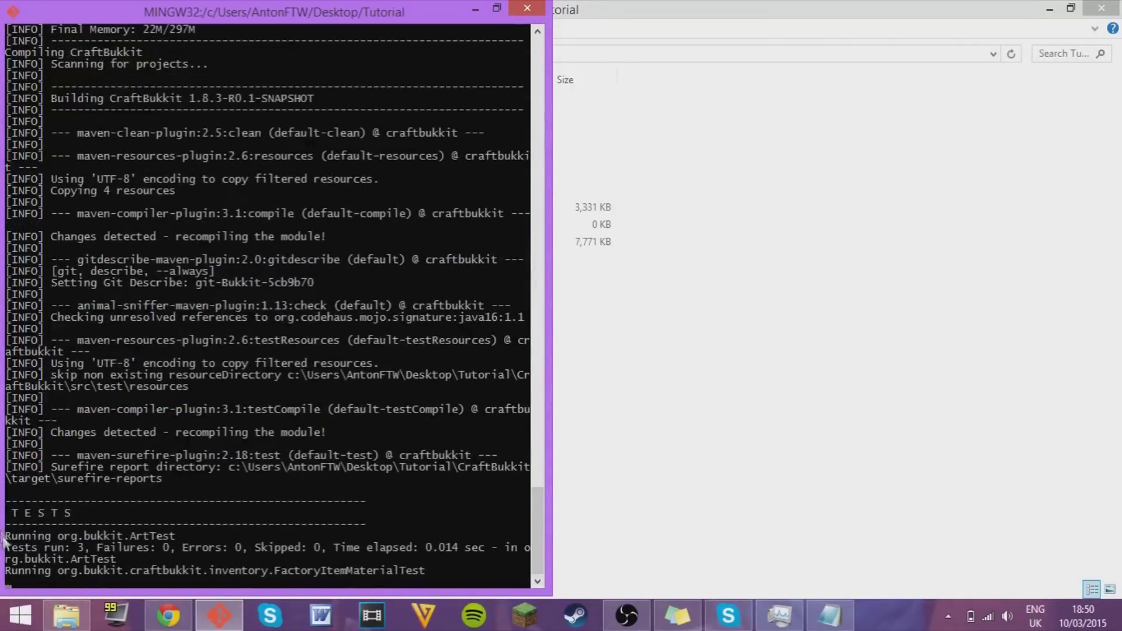
pyautogui.scroll(15, 511, 403)
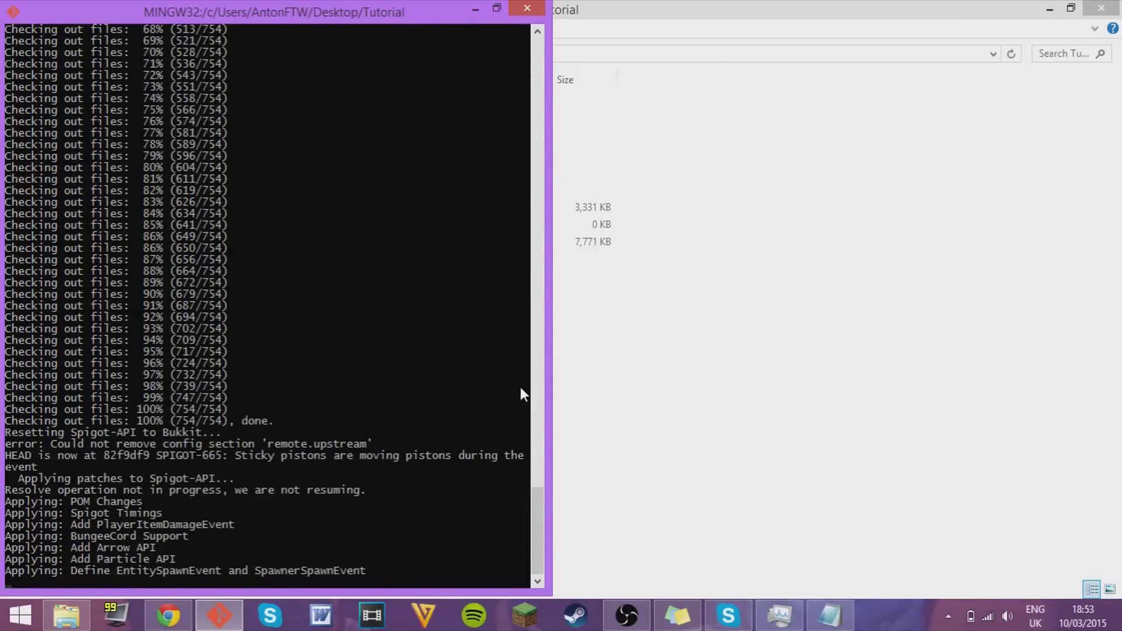
pyautogui.hotkey('alt', 'Tab')
pyautogui.moveTo(463, 322); pyautogui.dragTo(449, 100)
pyautogui.click(382, 299)
pyautogui.moveTo(683, 248); pyautogui.dragTo(749, 251)
pyautogui.doubleClick(404, 155)
pyautogui.click(15, 54)
pyautogui.doubleClick(187, 171)
pyautogui.moveTo(283, 365); pyautogui.dragTo(228, 116)
pyautogui.click(8, 59)
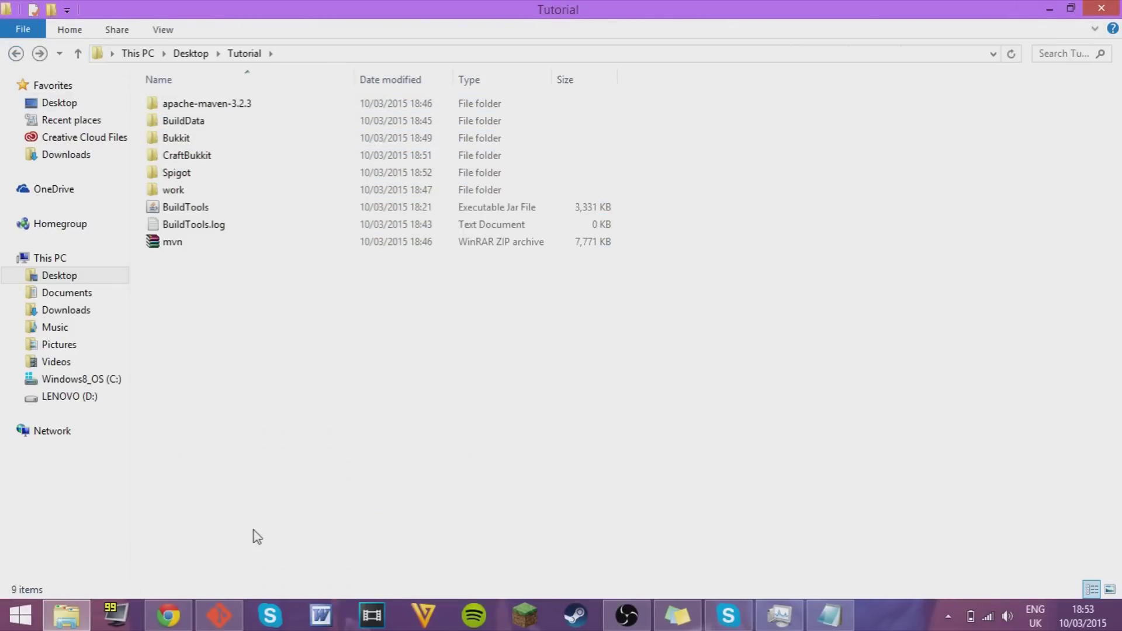
pyautogui.hotkey('alt', 'Tab')
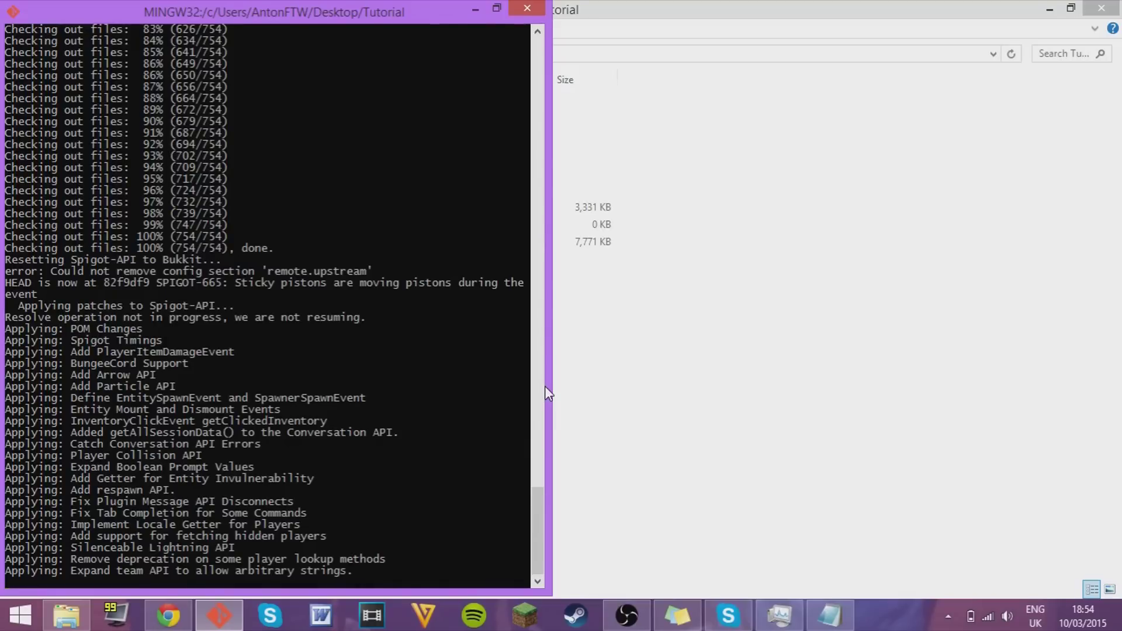
# Step: Open the mvn archive in the Tutorial folder briefly, close it and return to the build terminal
pyautogui.click(554, 369)
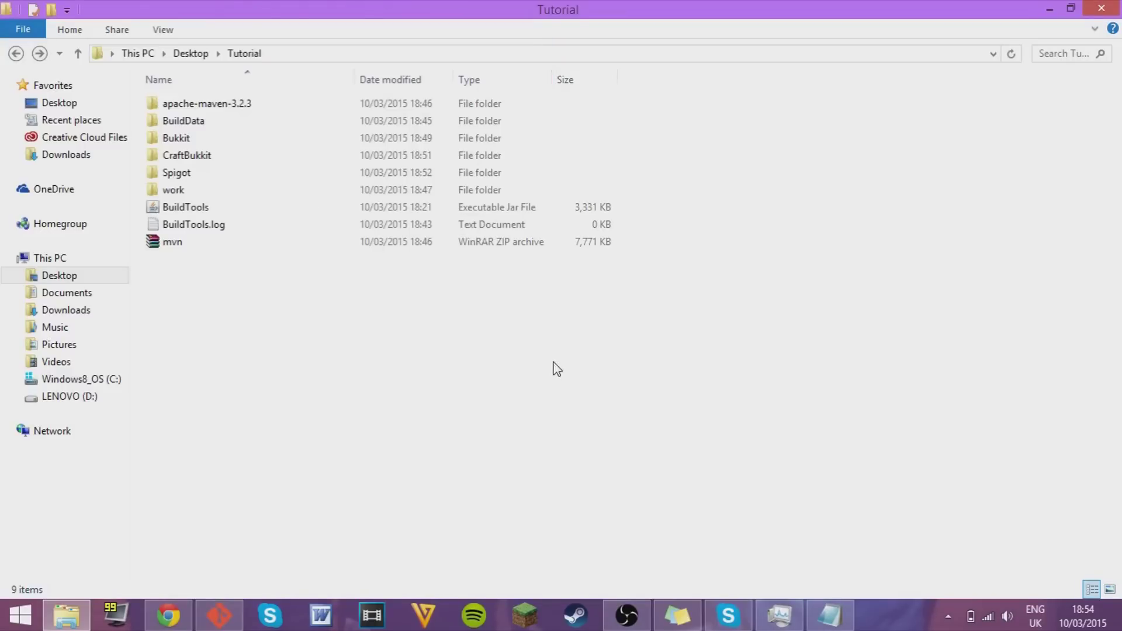
pyautogui.doubleClick(487, 241)
pyautogui.press('Escape')
pyautogui.click(882, 73)
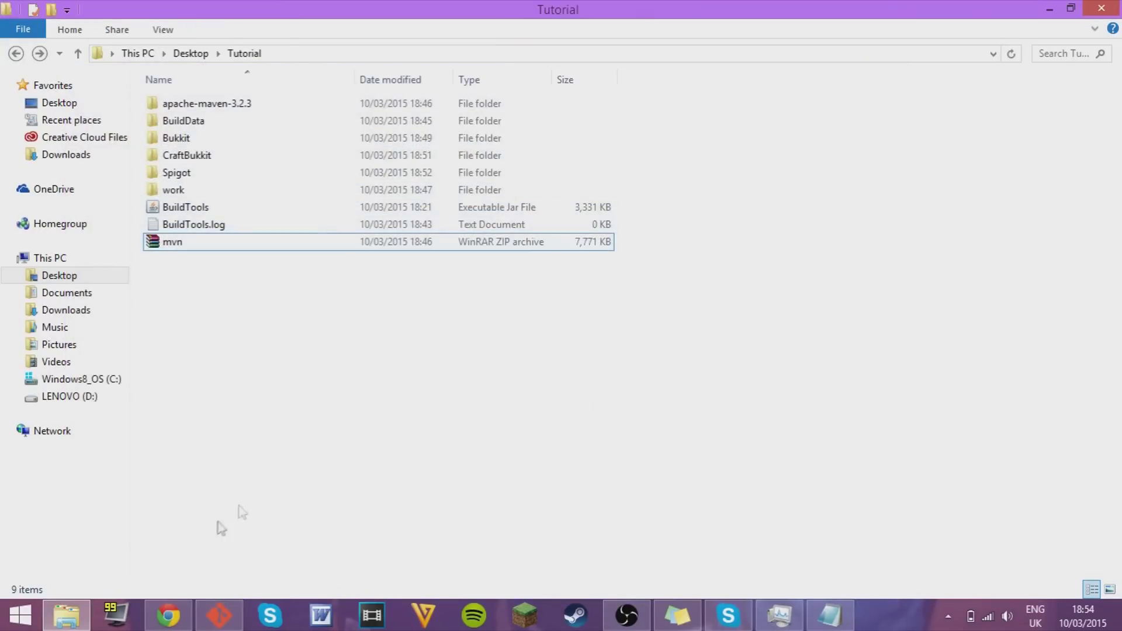
pyautogui.hotkey('alt', 'Tab')
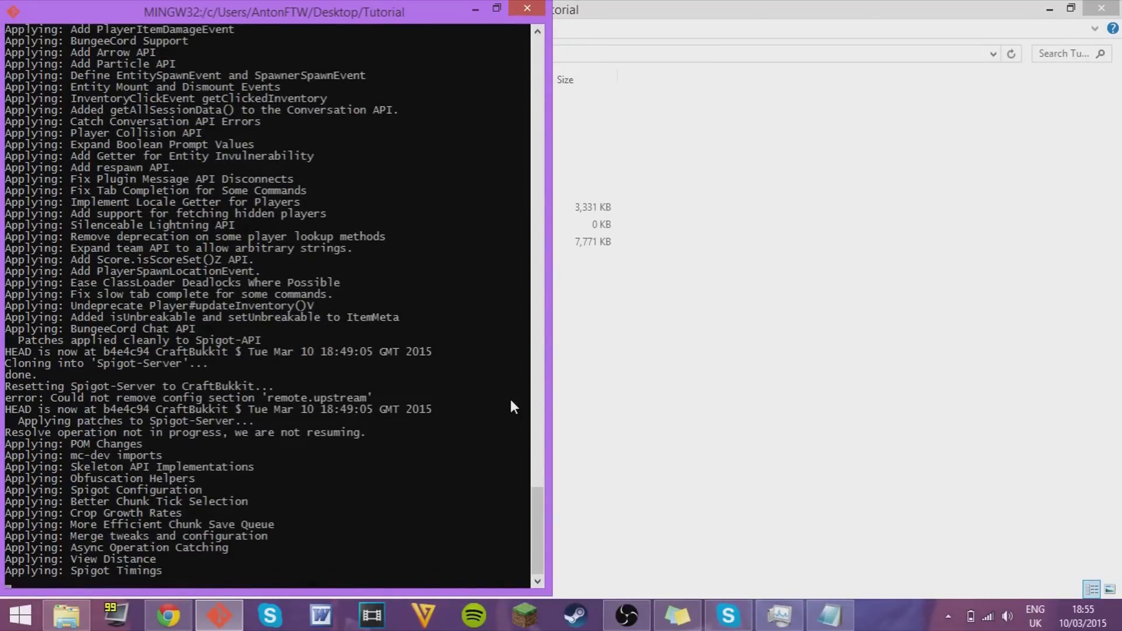
# Step: Look through the Spigot folder and its Spigot-Server subfolder, and go back to the Tutorial folder
pyautogui.hotkey('alt', 'Tab')
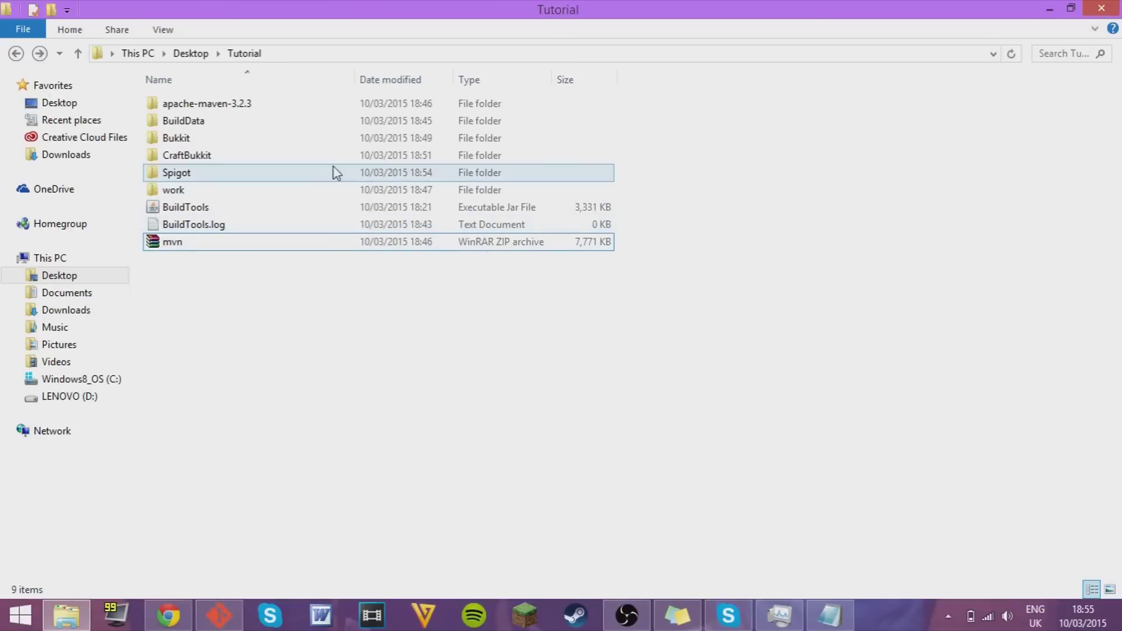
pyautogui.doubleClick(336, 172)
pyautogui.doubleClick(275, 190)
pyautogui.press('BackSpace')
pyautogui.doubleClick(243, 207)
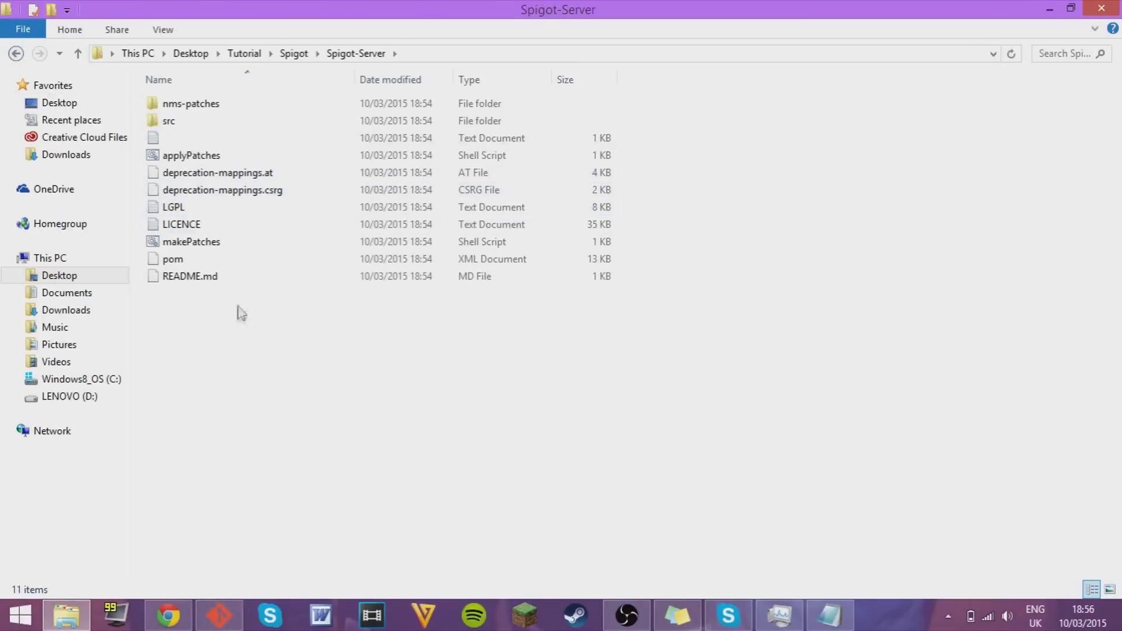
pyautogui.press('BackSpace')
pyautogui.press('BackSpace')
pyautogui.hotkey('alt', 'Tab')
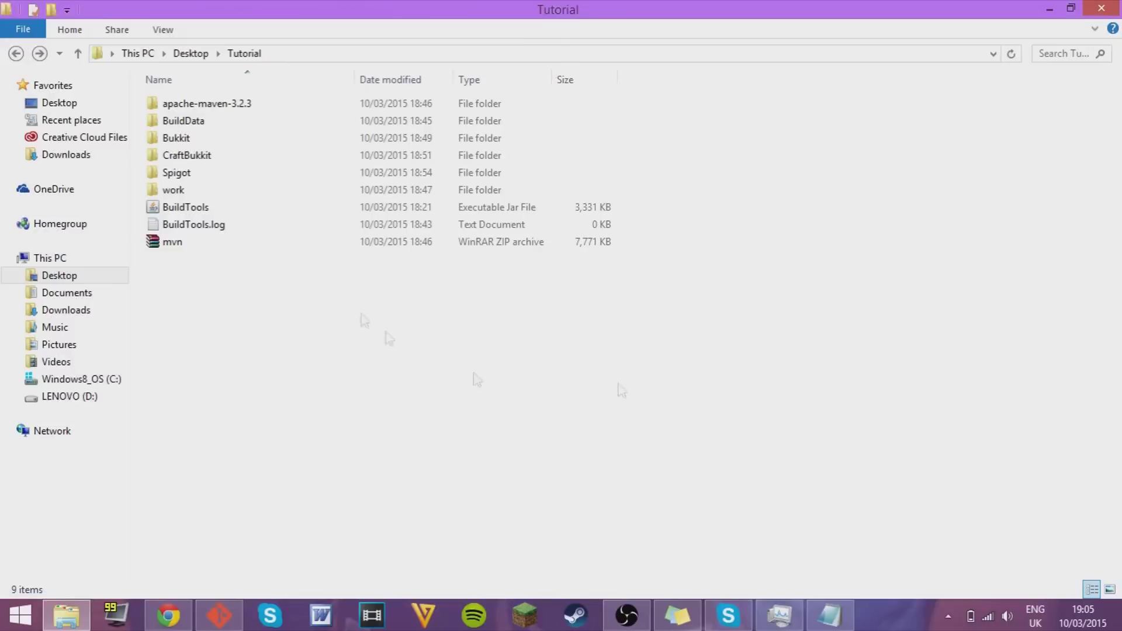
# Step: Open BuildTools.log from the Tutorial folder, look through it and close it
pyautogui.doubleClick(258, 226)
pyautogui.moveTo(1105, 153); pyautogui.dragTo(1107, 488)
pyautogui.click(1098, 106)
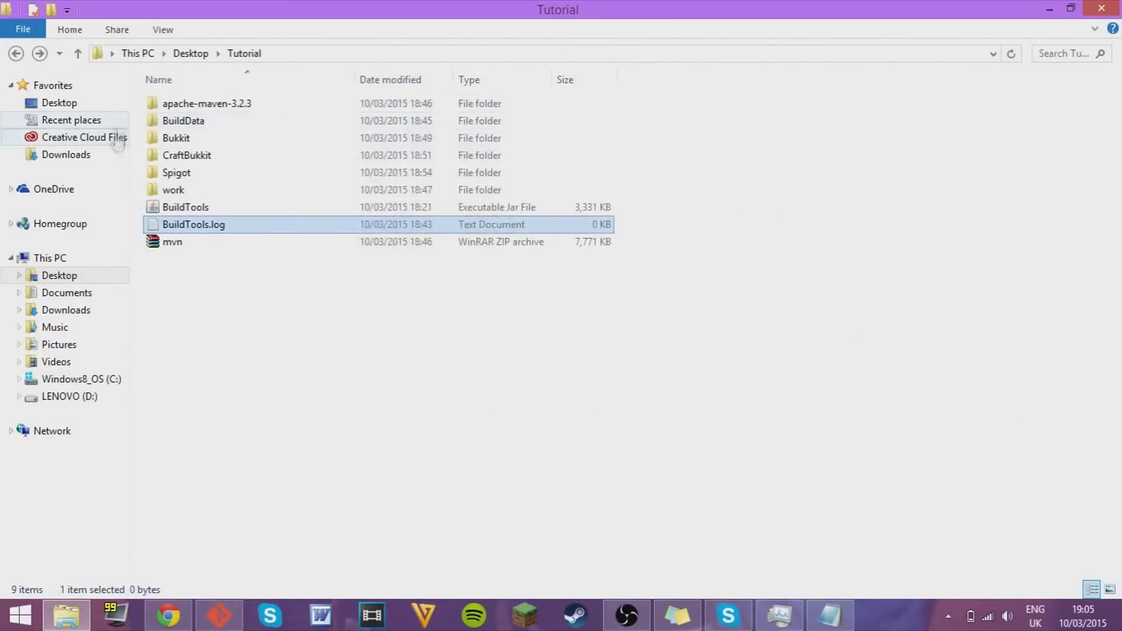
# Step: Look inside the work folder, go back to the Tutorial folder and bring up the build terminal
pyautogui.doubleClick(175, 190)
pyautogui.doubleClick(16, 53)
pyautogui.doubleClick(16, 53)
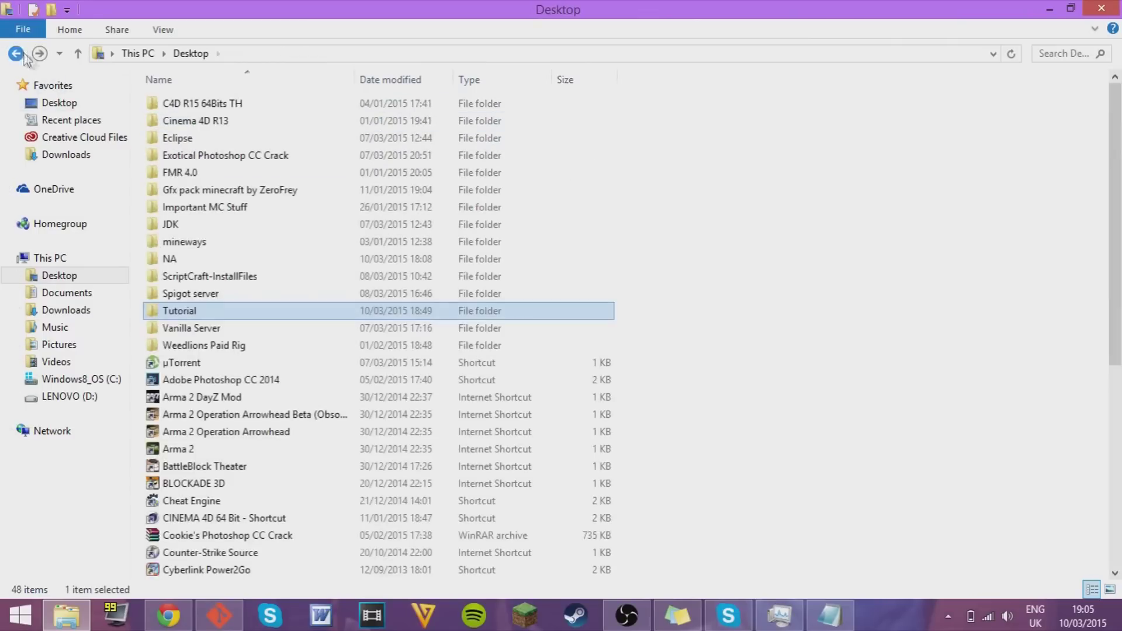
pyautogui.click(39, 53)
pyautogui.click(219, 615)
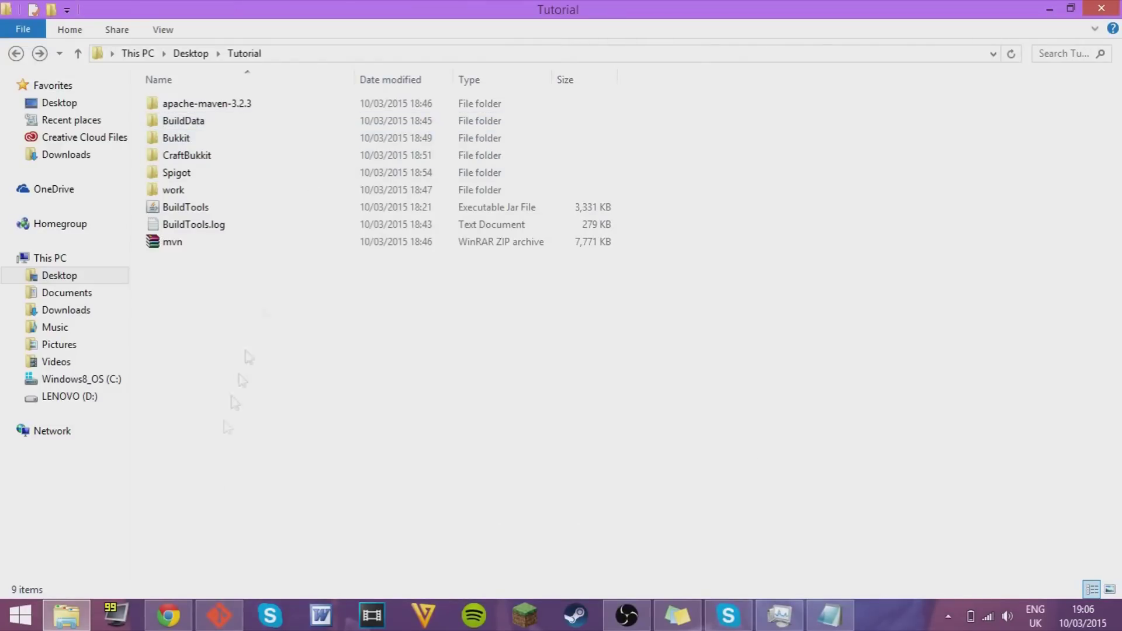
# Step: Check the terminal's output and reopen BuildTools.log to read through its entries
pyautogui.click(219, 615)
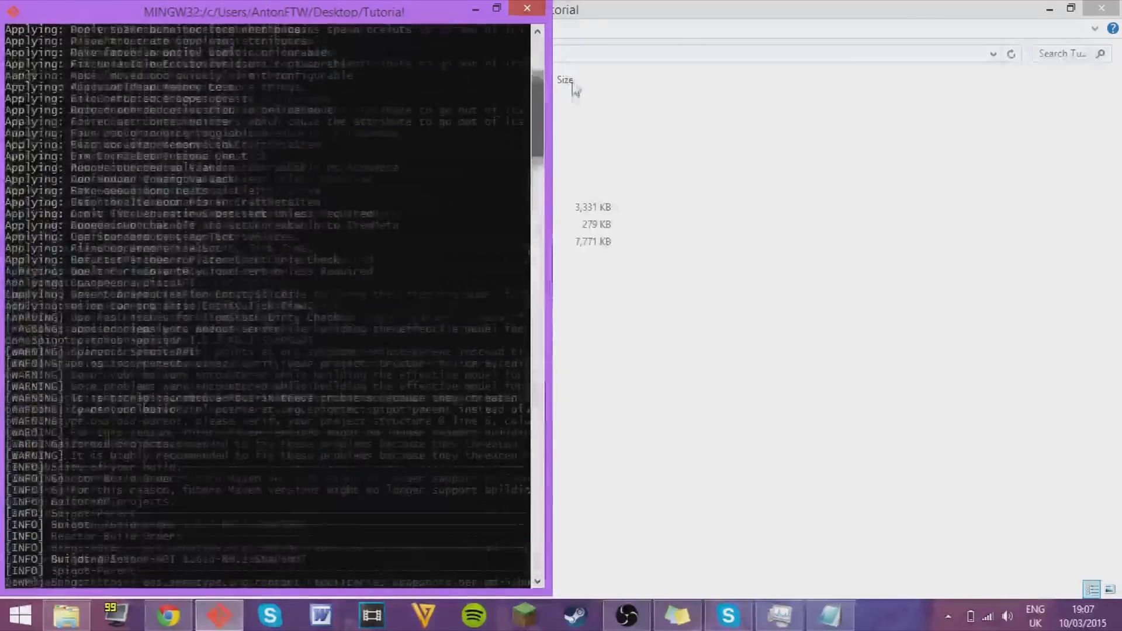
pyautogui.click(626, 409)
pyautogui.doubleClick(557, 224)
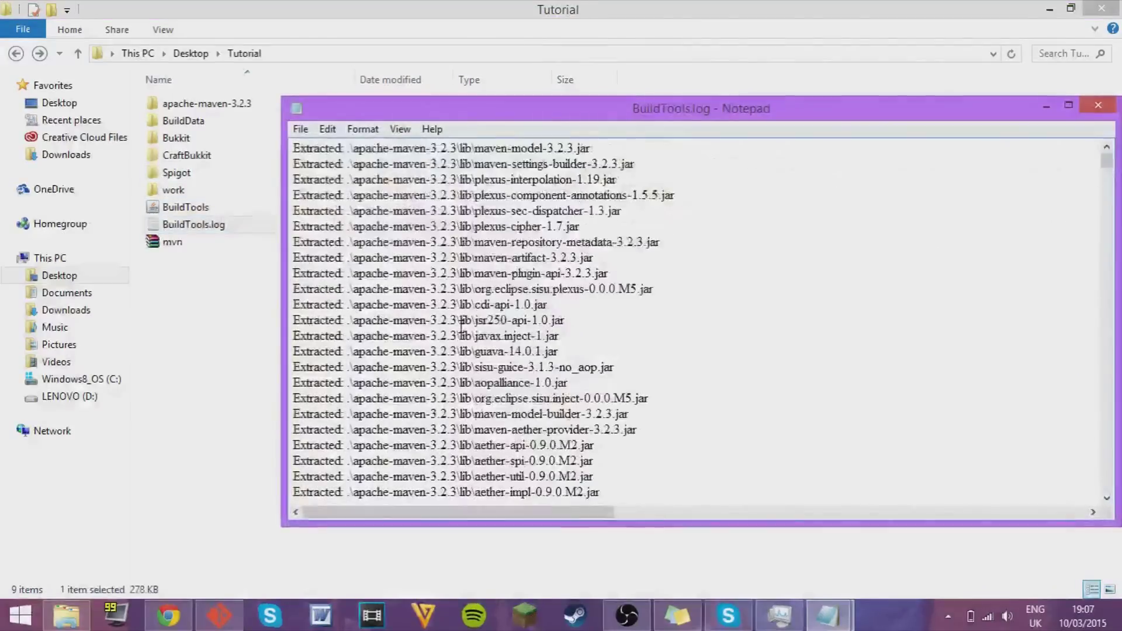
pyautogui.scroll(-20, 402, 388)
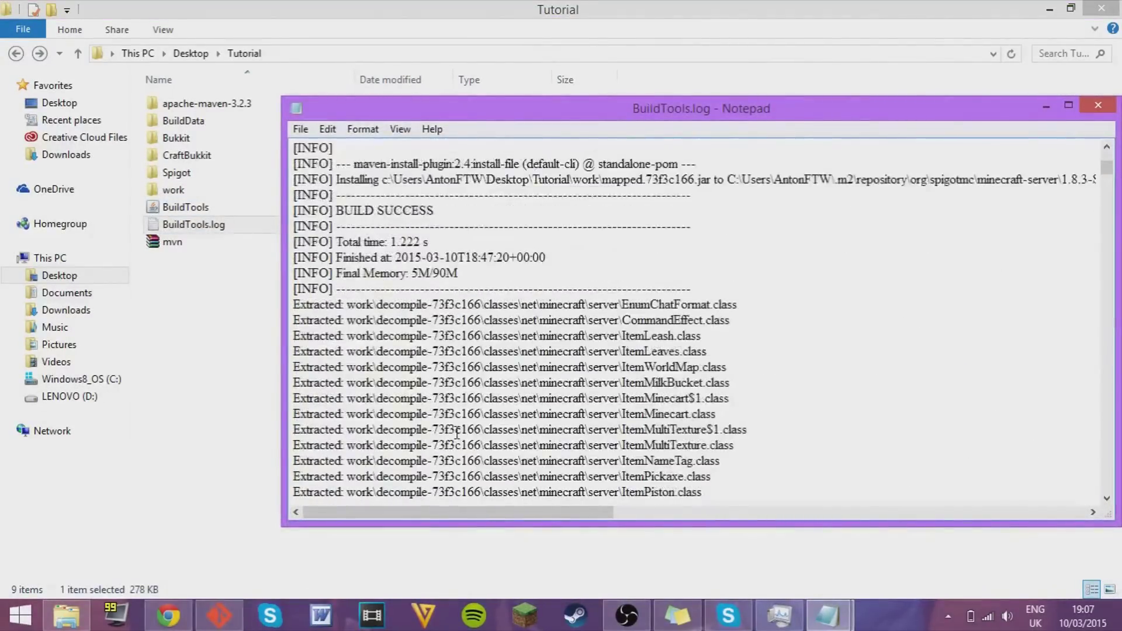
# Step: Search BuildTools.log for successive occurrences of "building" and close the search
pyautogui.hotkey('ctrl', 'f')
pyautogui.write('building')
pyautogui.press('Return')
pyautogui.press('Return')
pyautogui.press('Return')
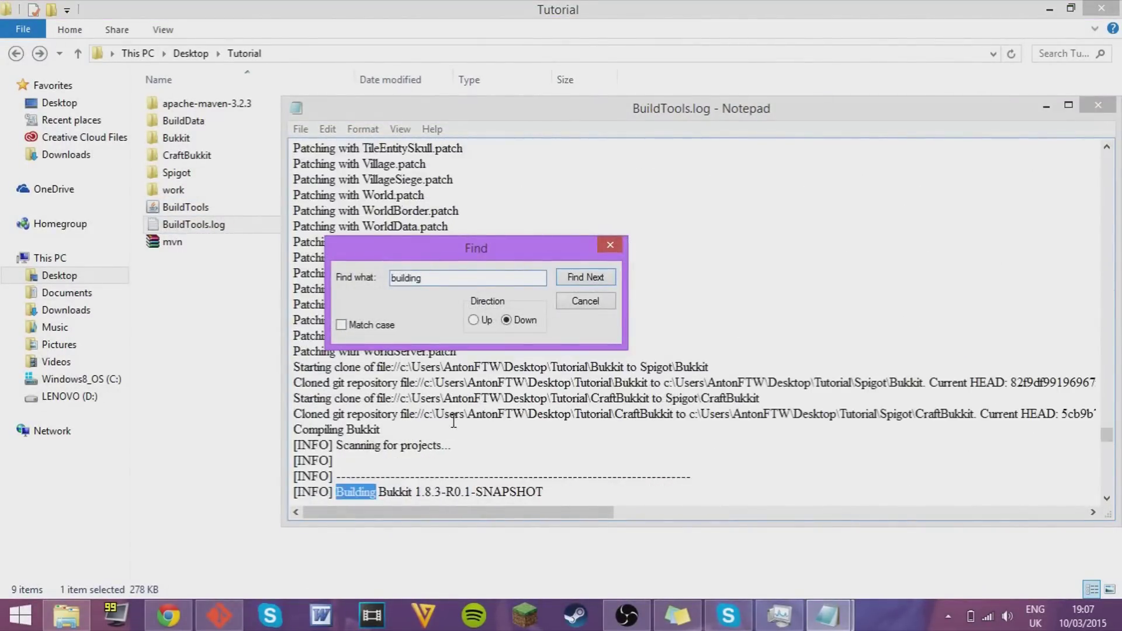
pyautogui.press('Return')
pyautogui.press('Return')
pyautogui.click(620, 370)
pyautogui.press('Escape')
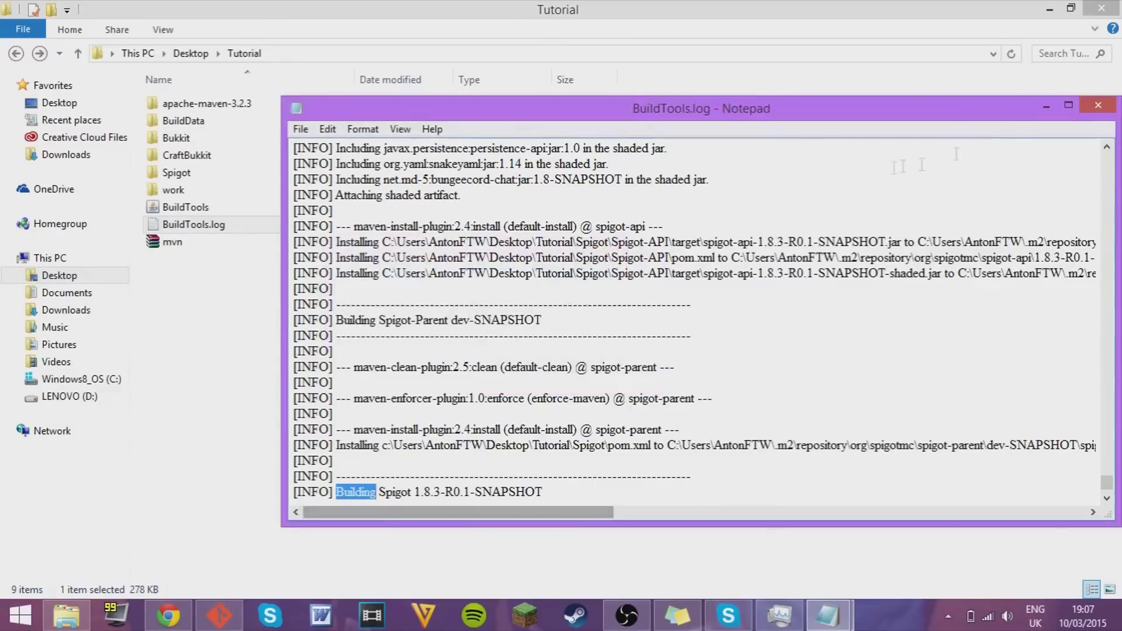
# Step: Close the open Notepad files, discarding the unsaved changes to New Text Document
pyautogui.hotkey('alt', 'Tab')
pyautogui.click(830, 615)
pyautogui.hotkey('alt', 'F4')
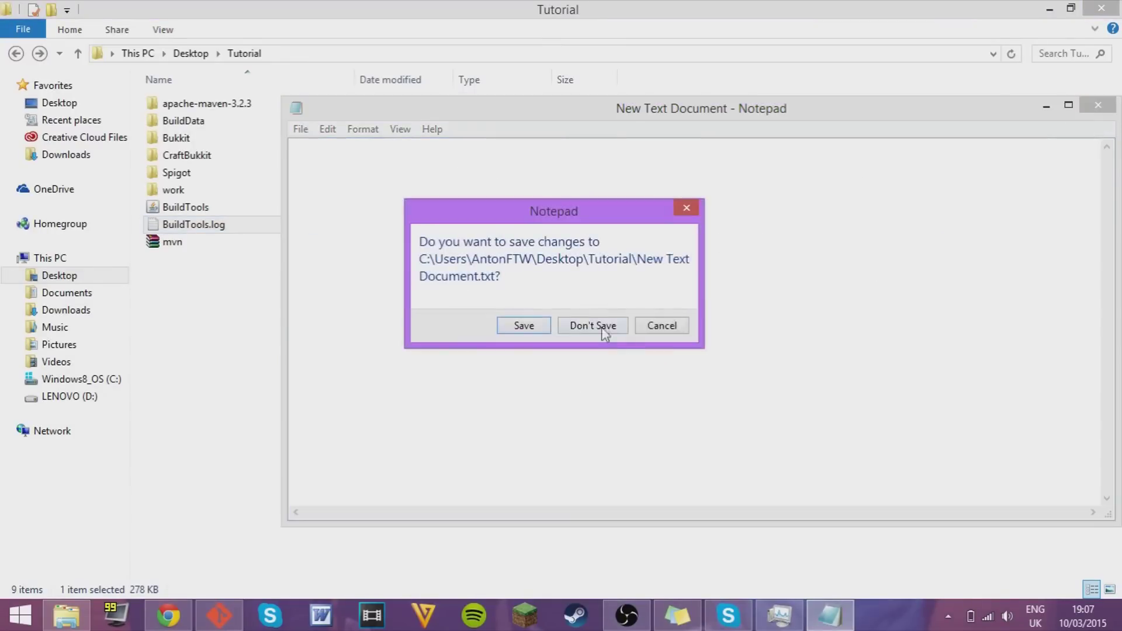
pyautogui.press('n')
# Step: Check the build terminal's output, minimise the terminal and dismiss the low battery warning
pyautogui.click(219, 614)
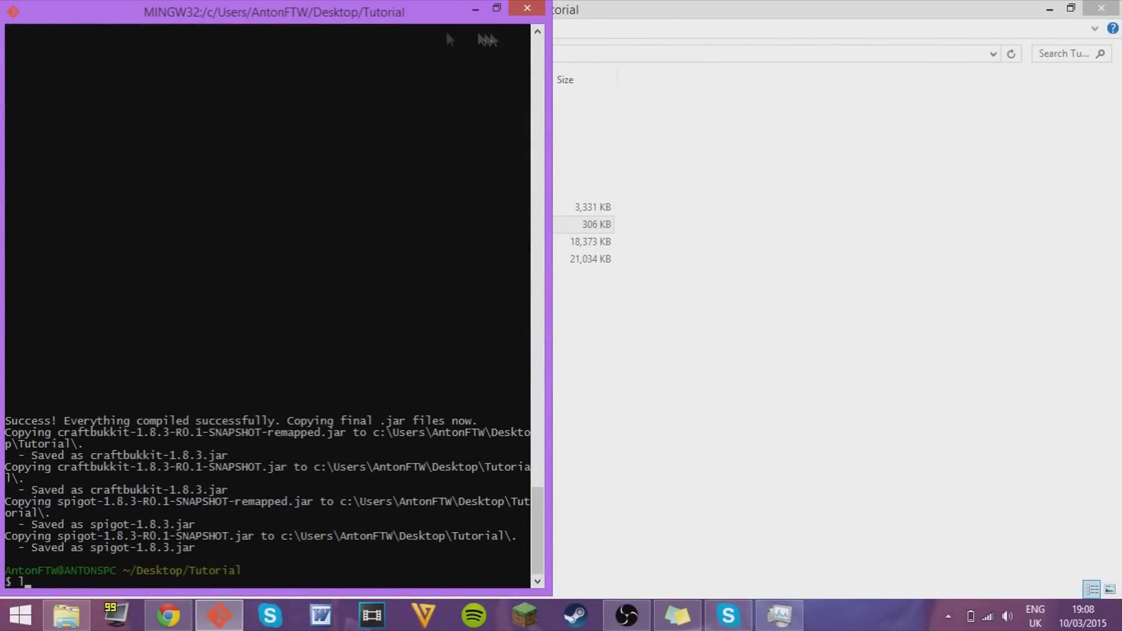
pyautogui.click(475, 9)
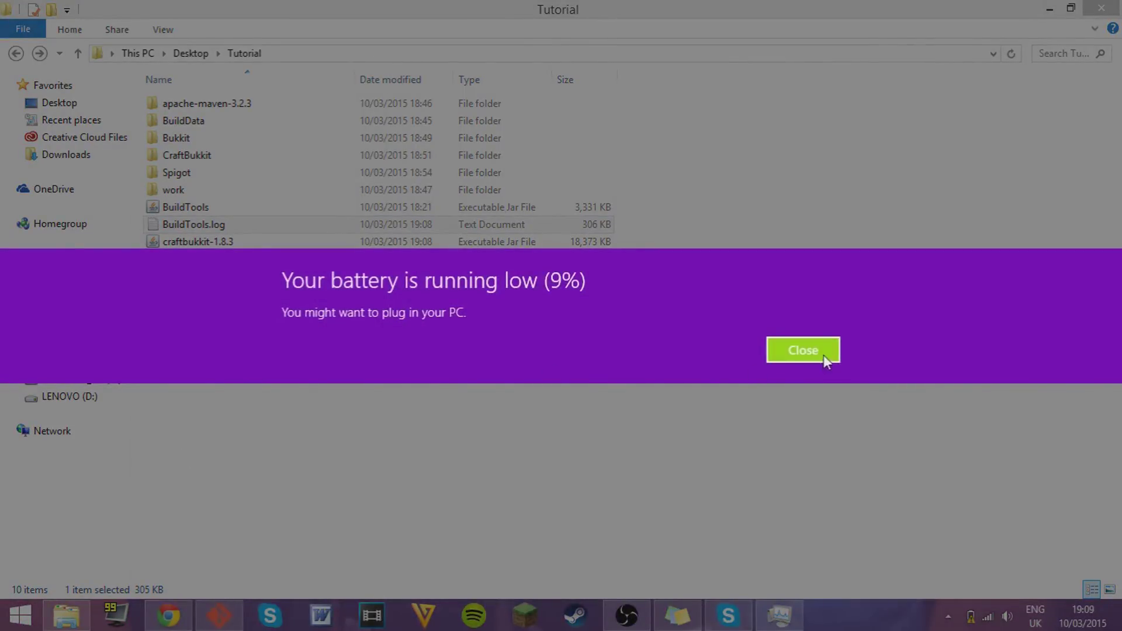
pyautogui.click(824, 355)
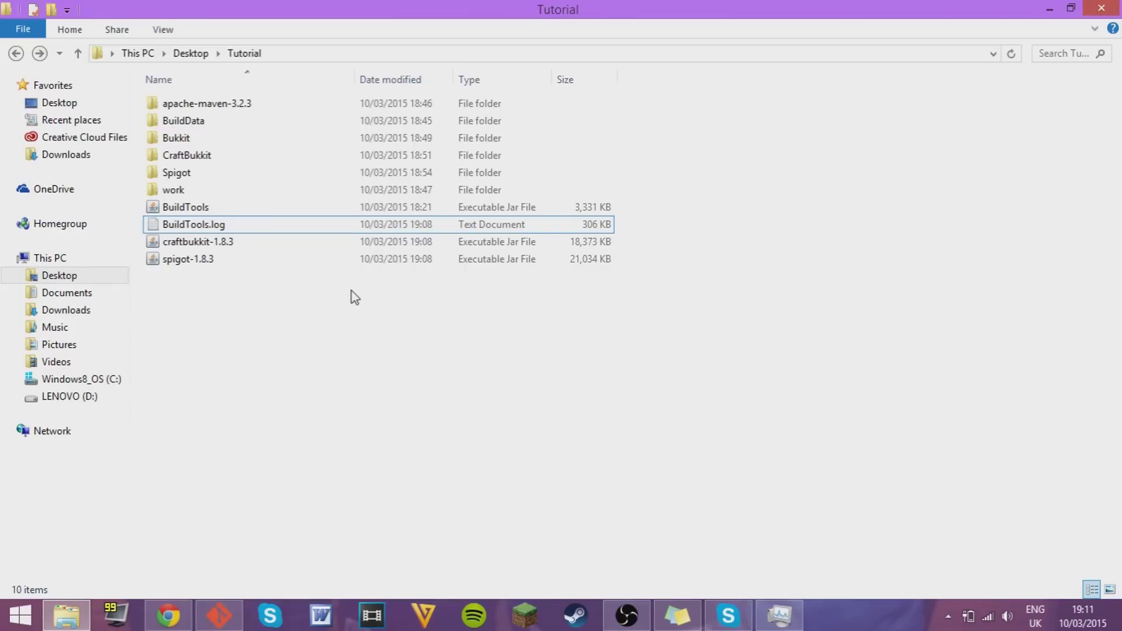
# Step: Create a text document in the Tutorial folder containing "java -Xmx1024M -jar craftbukkit-1.8-R0.1-SNAPSHOT.jar -o true" and PAUSE on a second line
pyautogui.rightClick(332, 363)
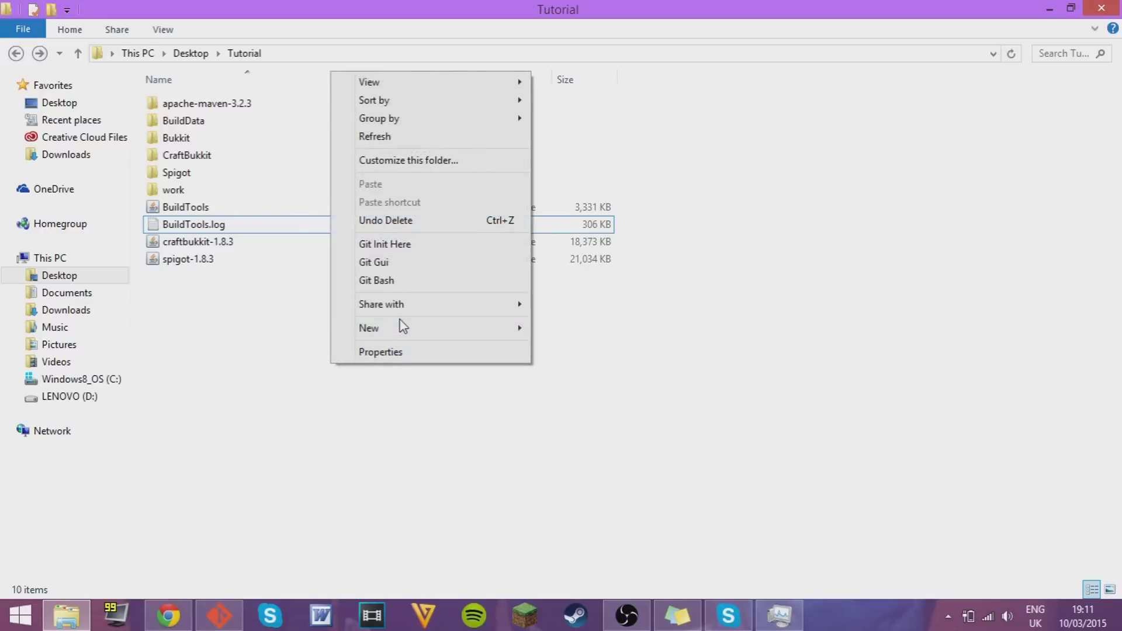
pyautogui.moveTo(402, 328)
pyautogui.click(628, 498)
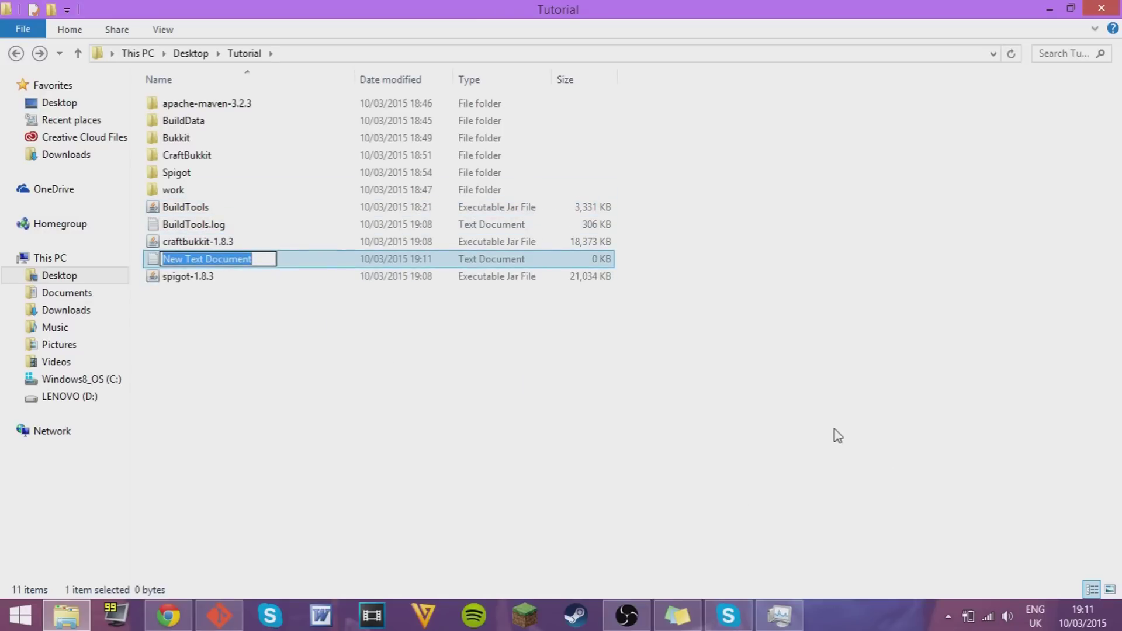
pyautogui.press('Return')
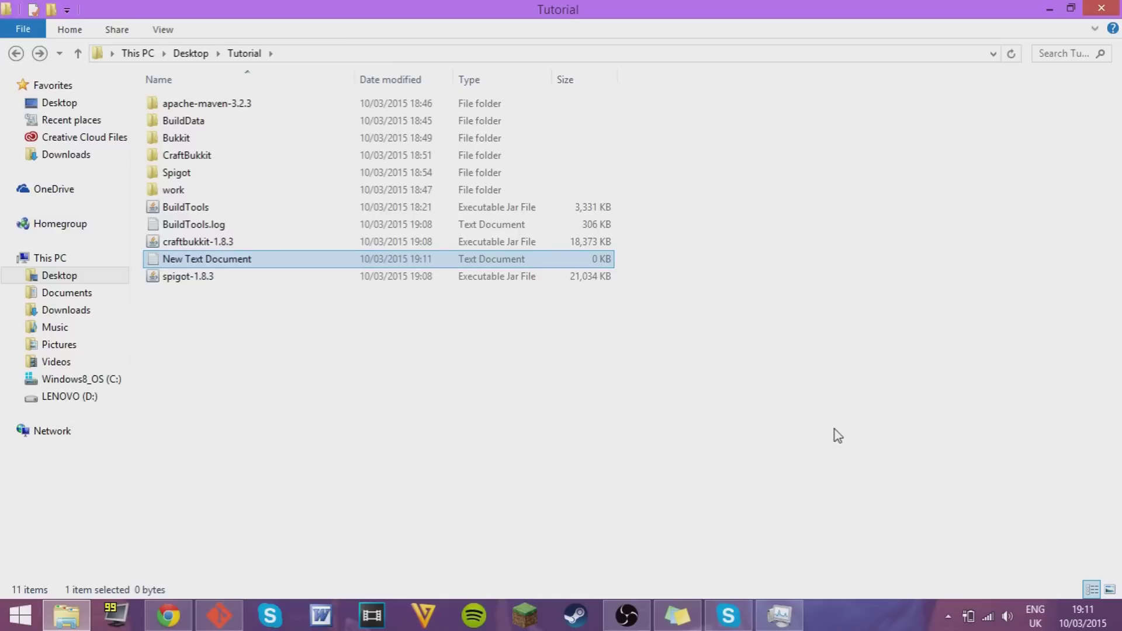
pyautogui.doubleClick(241, 260)
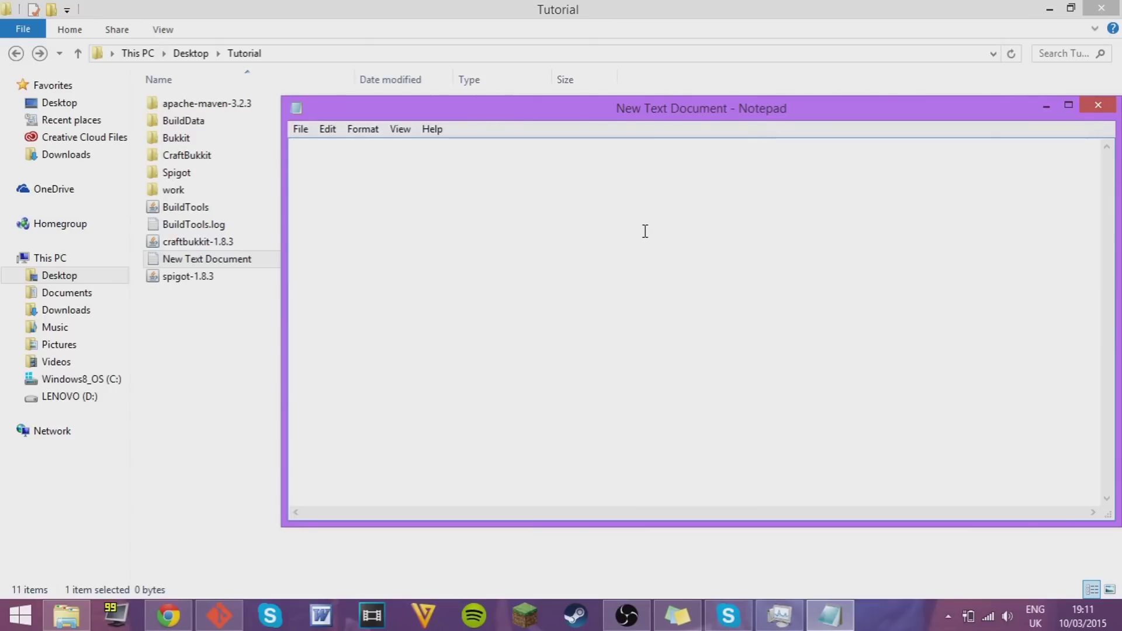
pyautogui.write('java -Xmx1024M -jar craftbukkit-1.8-R0.1-SNAPSHOT.jar -o true PAUSE')
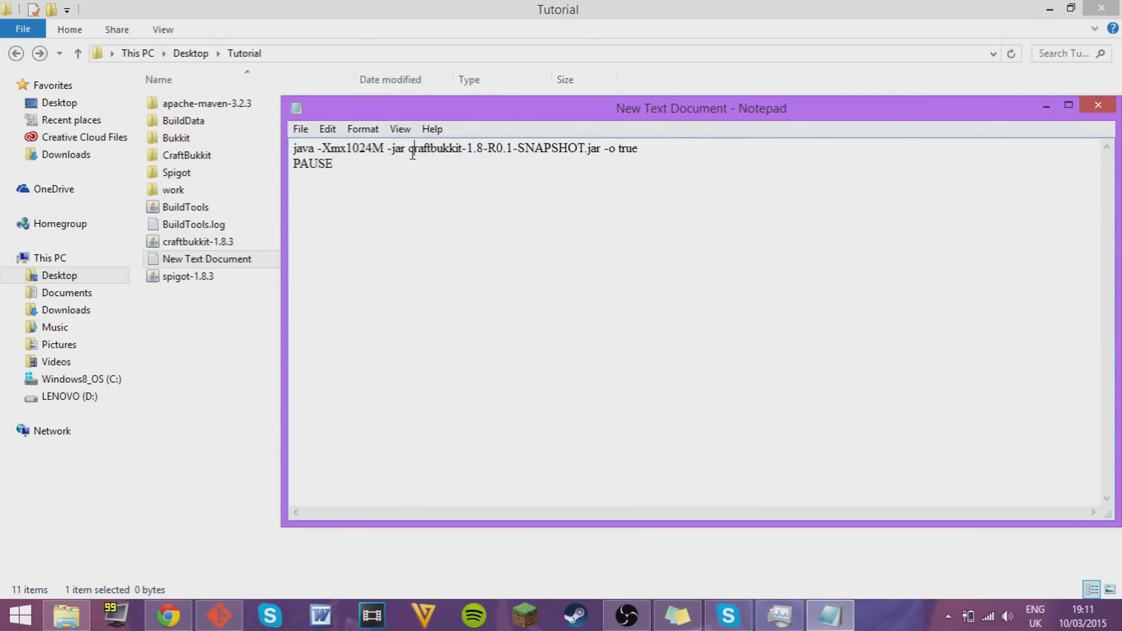
# Step: Remove craftbukkit-1.8-R0.1-SNAPSHOT from the launch command and copy the file name craftbukkit-1.8.3 from the Tutorial folder
pyautogui.moveTo(410, 154); pyautogui.dragTo(586, 149)
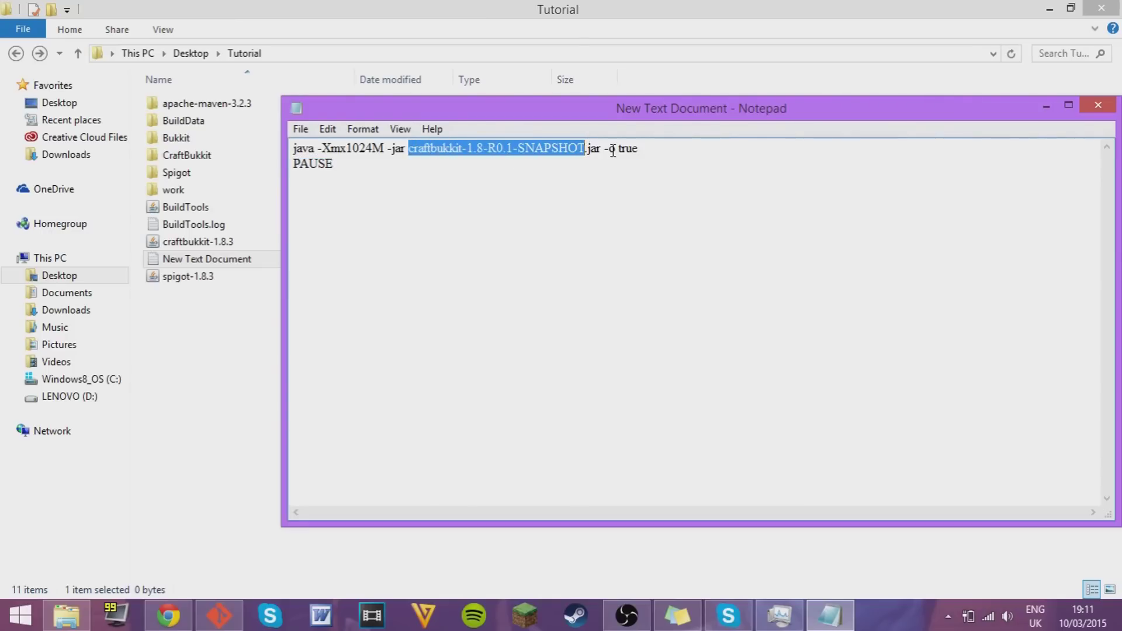
pyautogui.press('BackSpace')
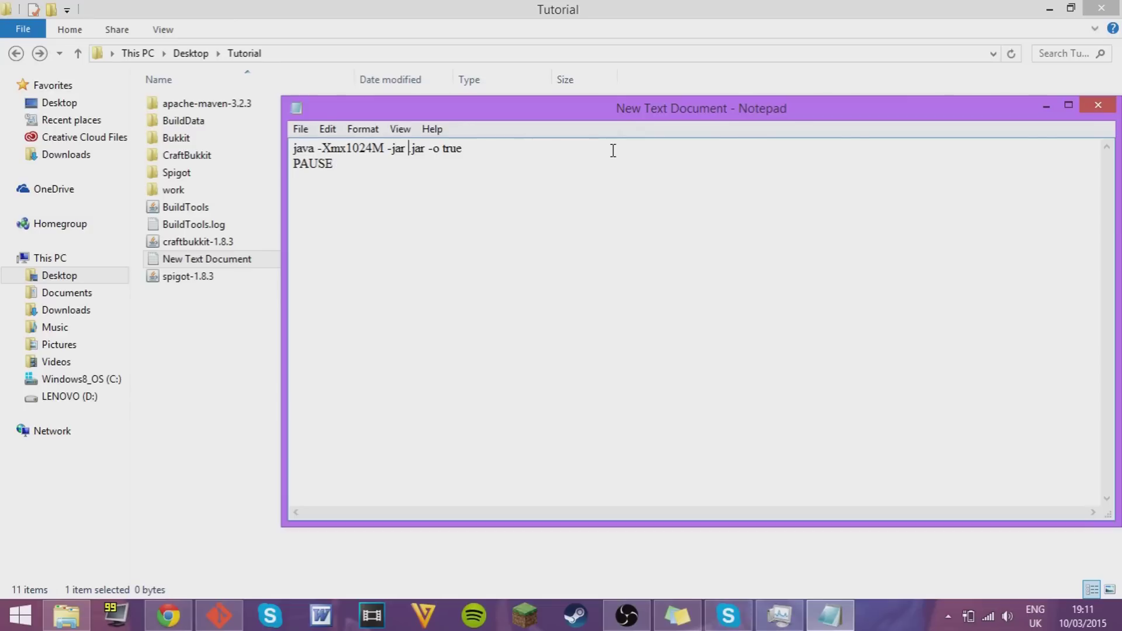
pyautogui.click(200, 248)
pyautogui.click(221, 321)
pyautogui.click(214, 280)
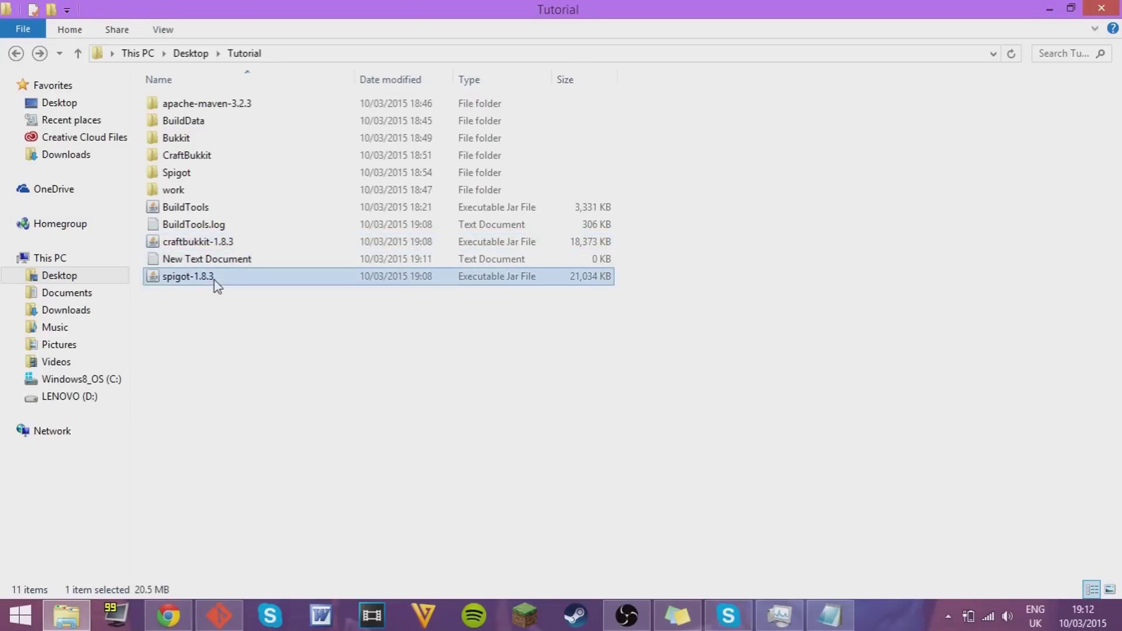
pyautogui.click(244, 243)
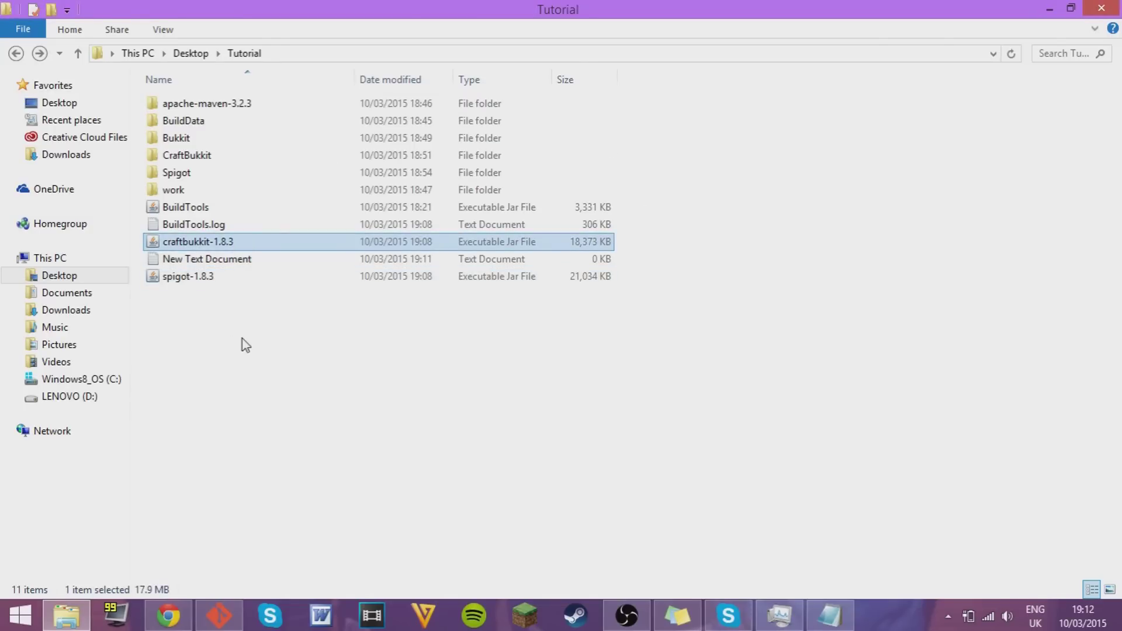
pyautogui.click(233, 322)
pyautogui.click(263, 250)
pyautogui.click(241, 244)
pyautogui.hotkey('ctrl', 'c')
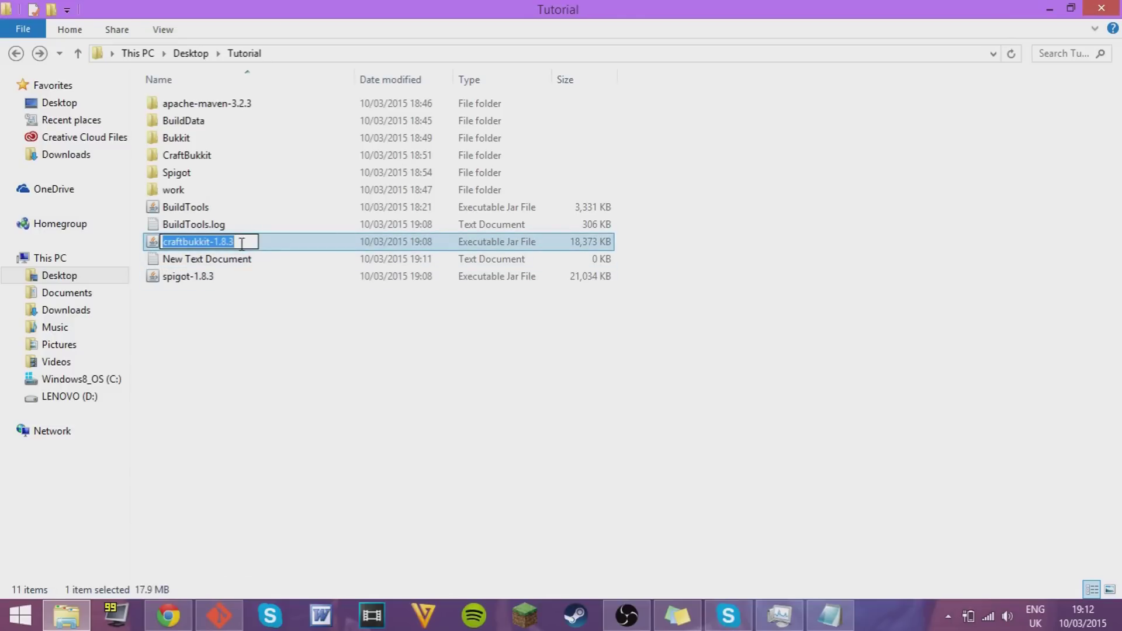
pyautogui.click(304, 353)
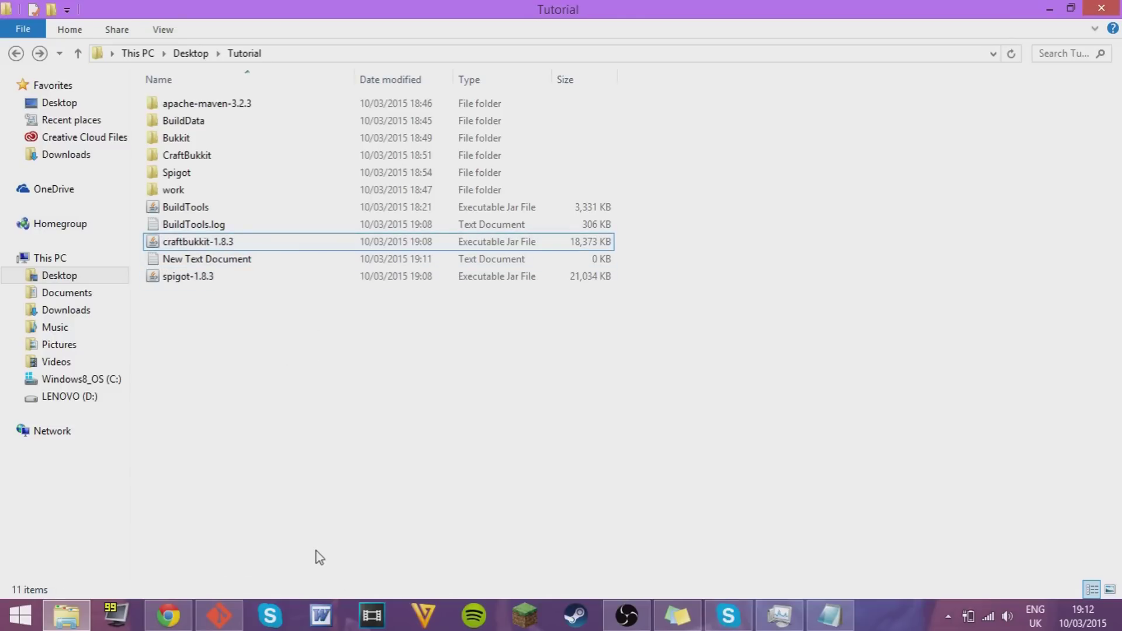
# Step: Paste the copied name craftbukkit-1.8.3 in front of .jar in the text document's launch command
pyautogui.click(780, 615)
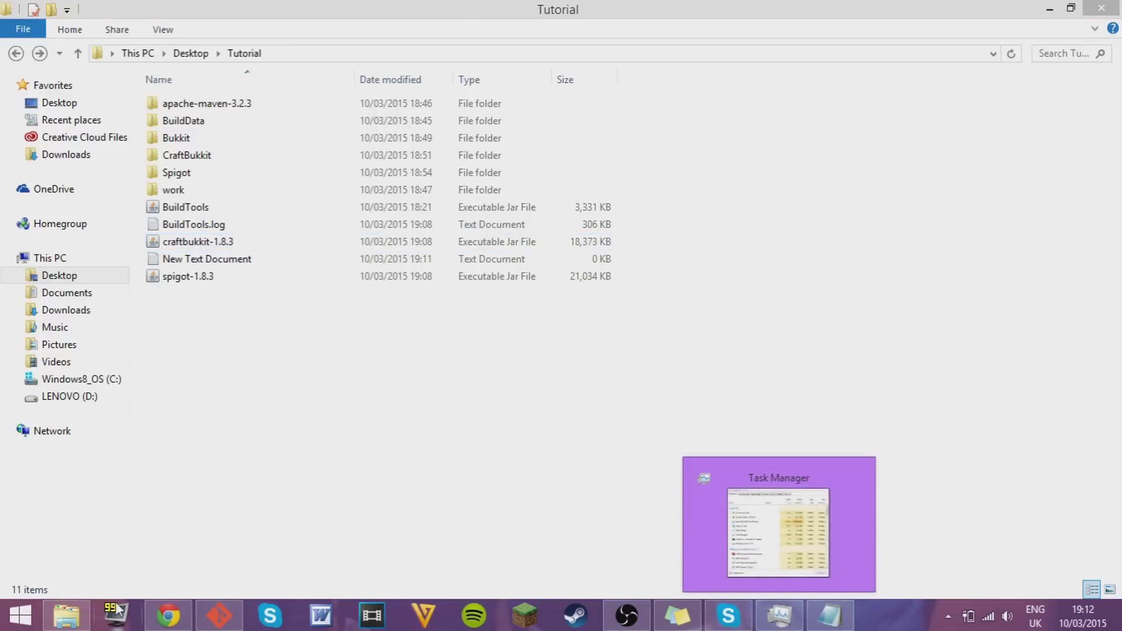
pyautogui.click(830, 615)
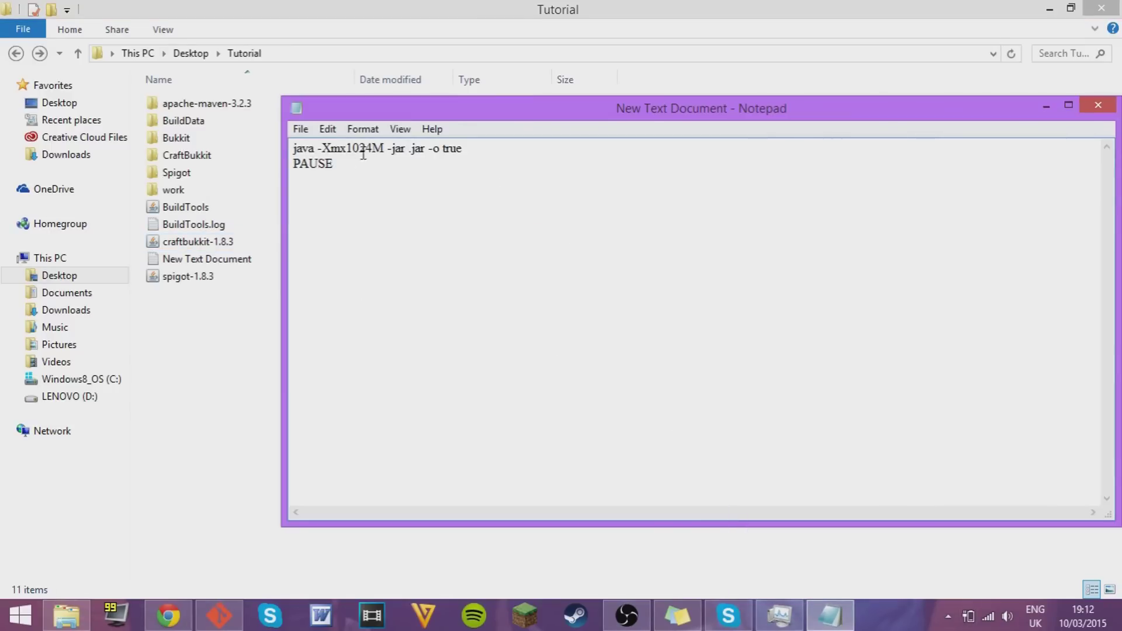
pyautogui.hotkey('ctrl', 'v')
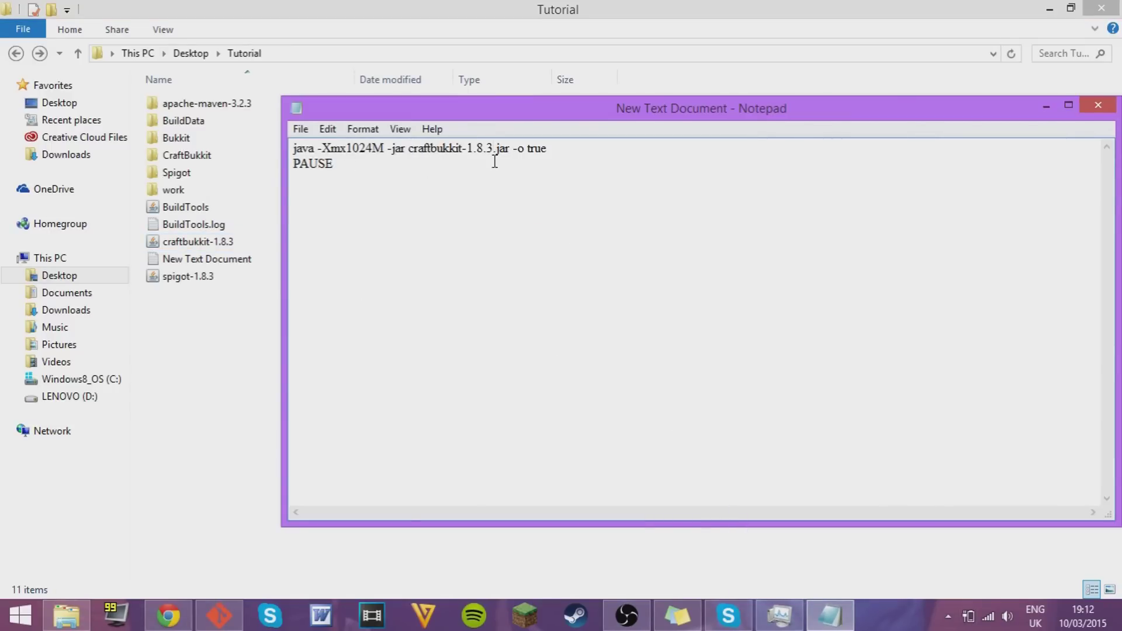
pyautogui.hotkey('ctrl', 'a')
pyautogui.click(490, 261)
# Step: Save the launch script in the Tutorial folder as Start.bat with the All Files type and close it
pyautogui.click(299, 129)
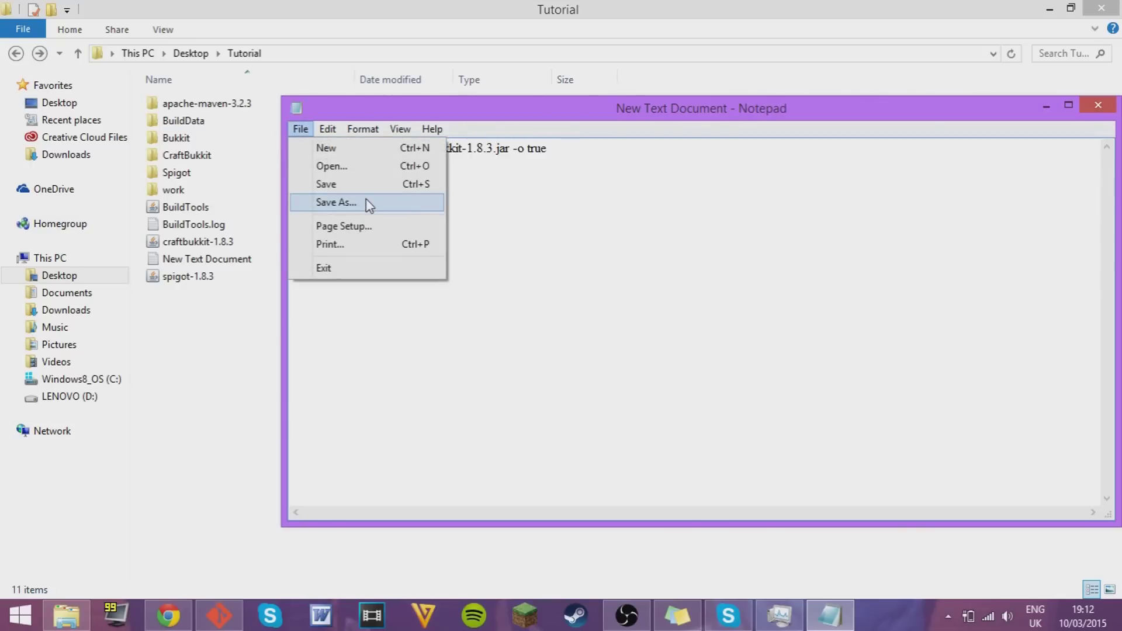
pyautogui.click(367, 202)
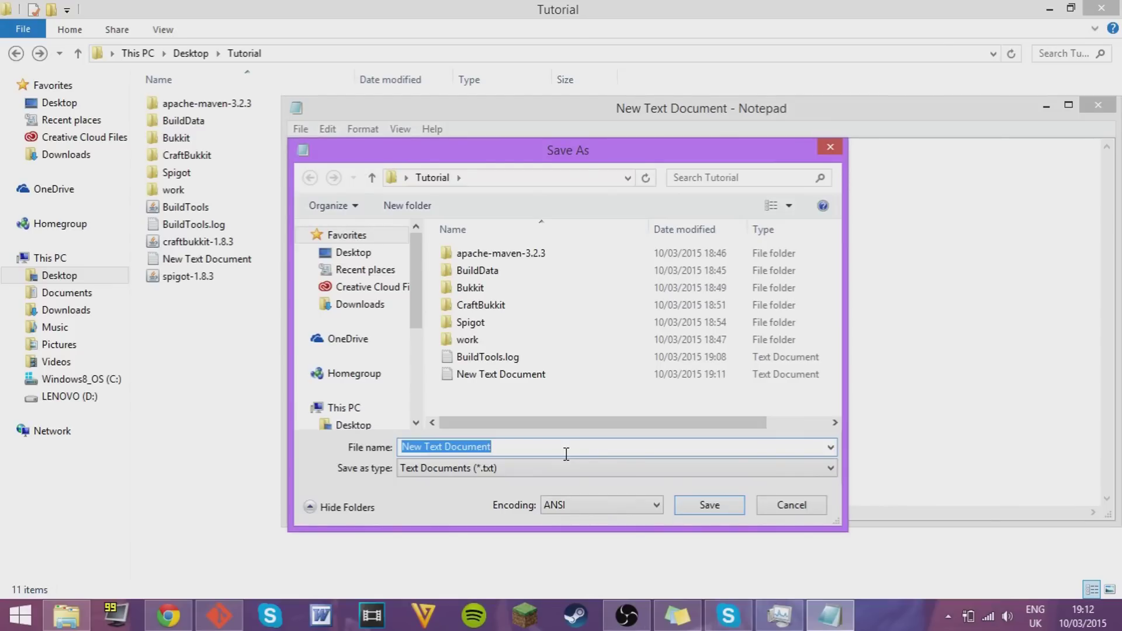
pyautogui.write('Start')
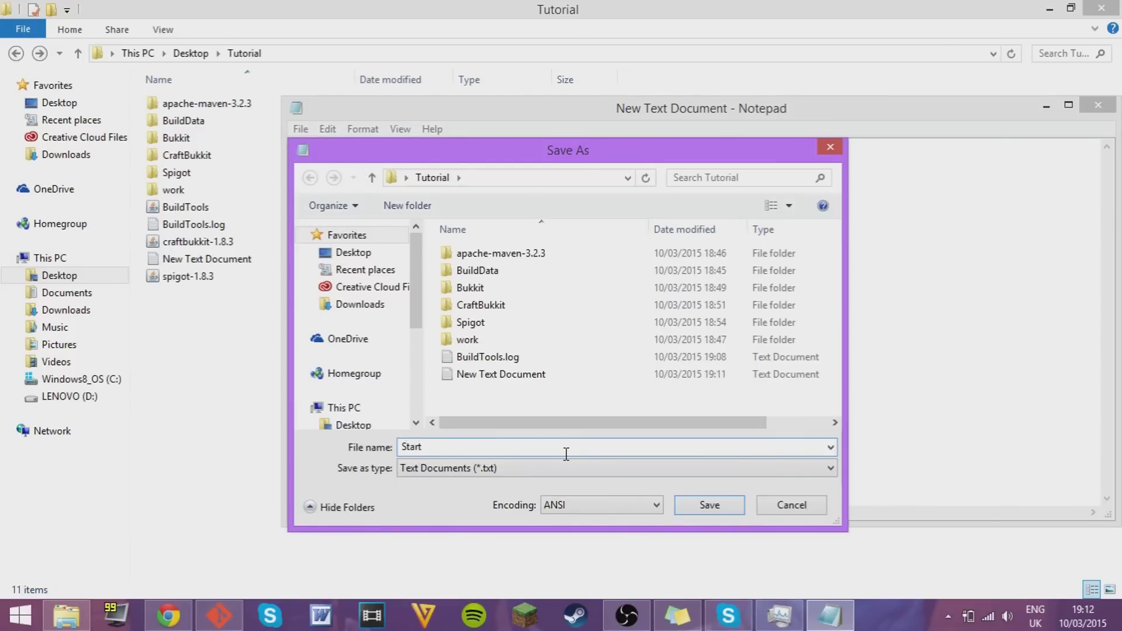
pyautogui.click(556, 467)
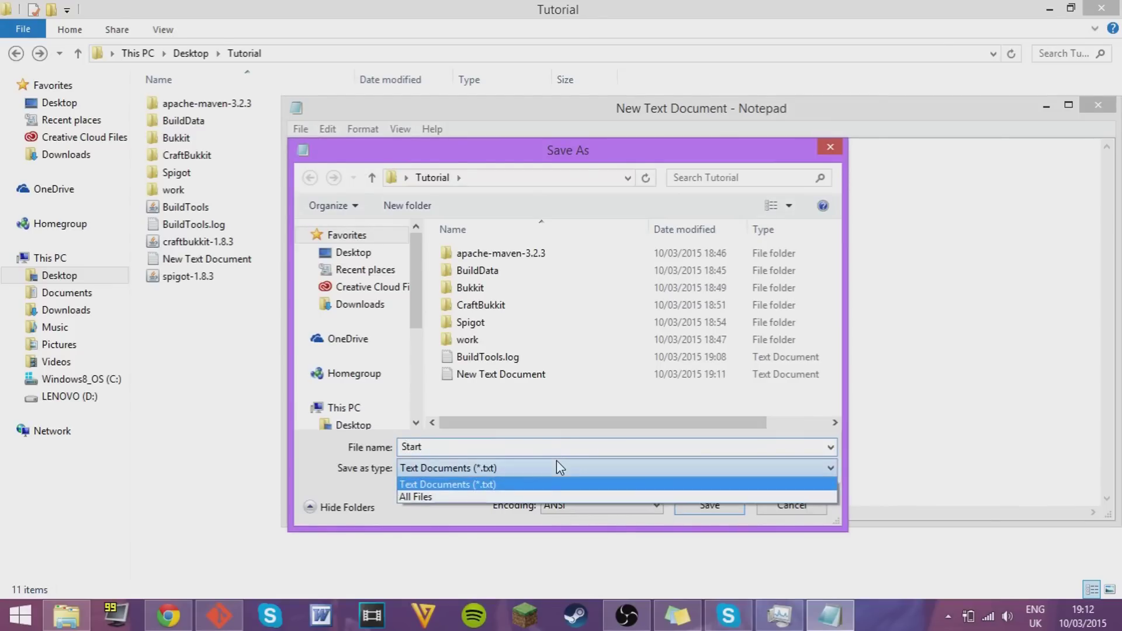
pyautogui.click(542, 497)
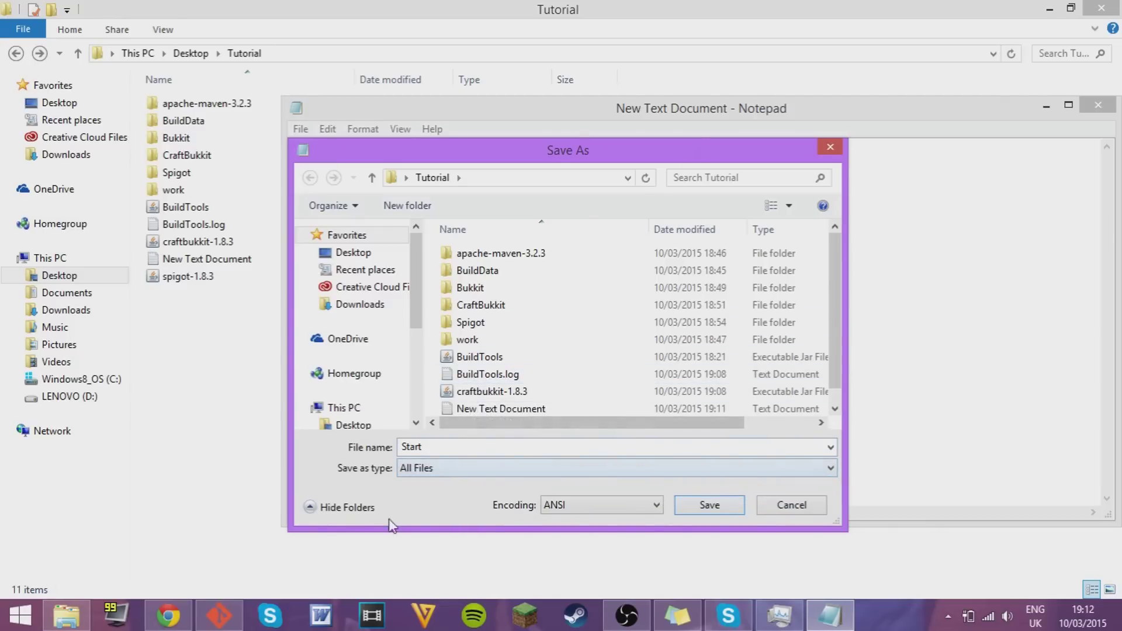
pyautogui.doubleClick(483, 449)
pyautogui.click(484, 451)
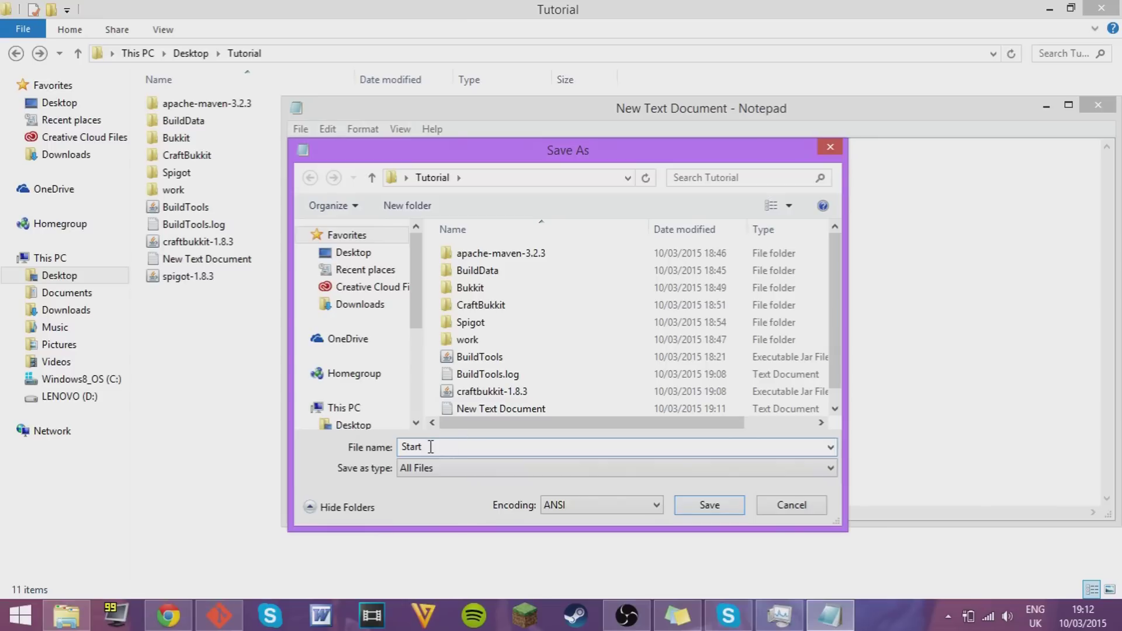
pyautogui.write('.bat')
pyautogui.click(714, 506)
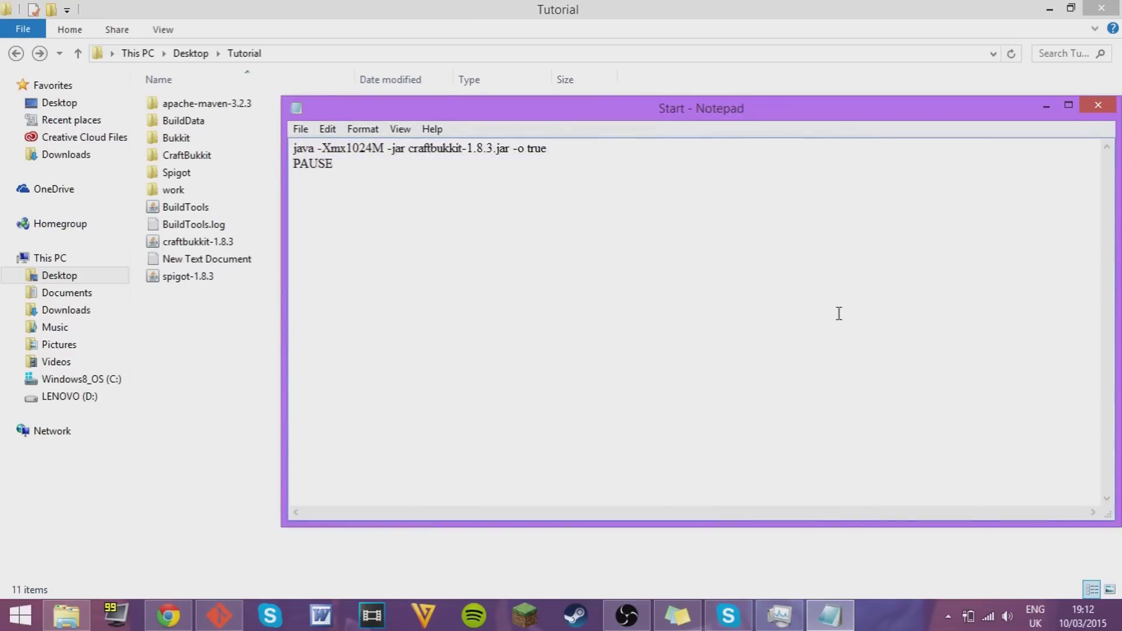
pyautogui.click(1096, 112)
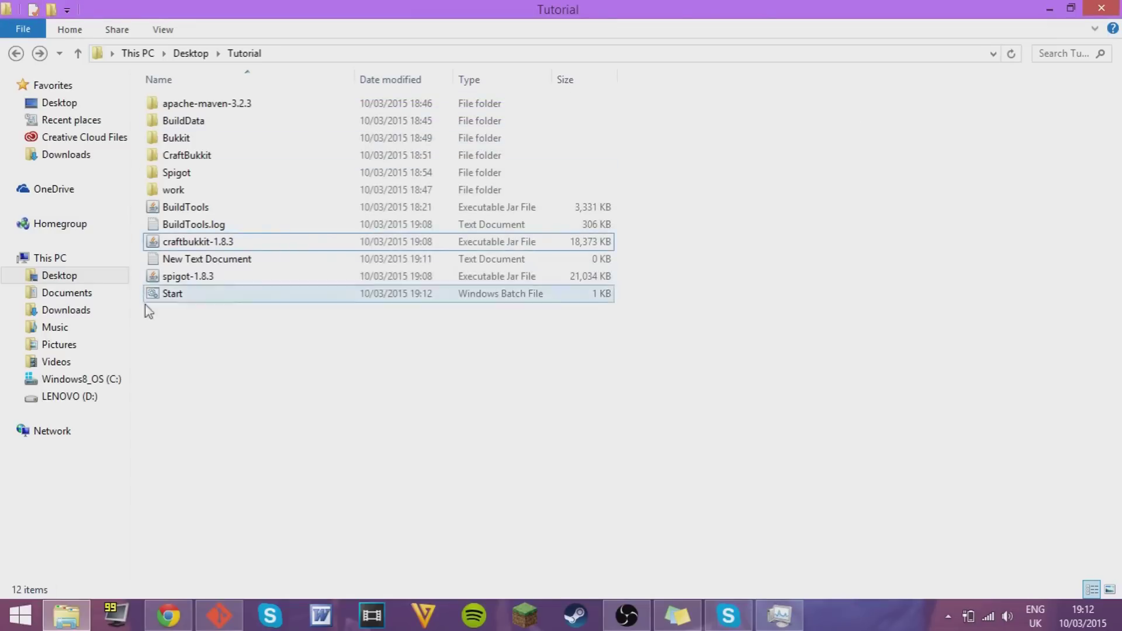
# Step: Run the Start batch file to generate the initial server files and close its console
pyautogui.click(210, 299)
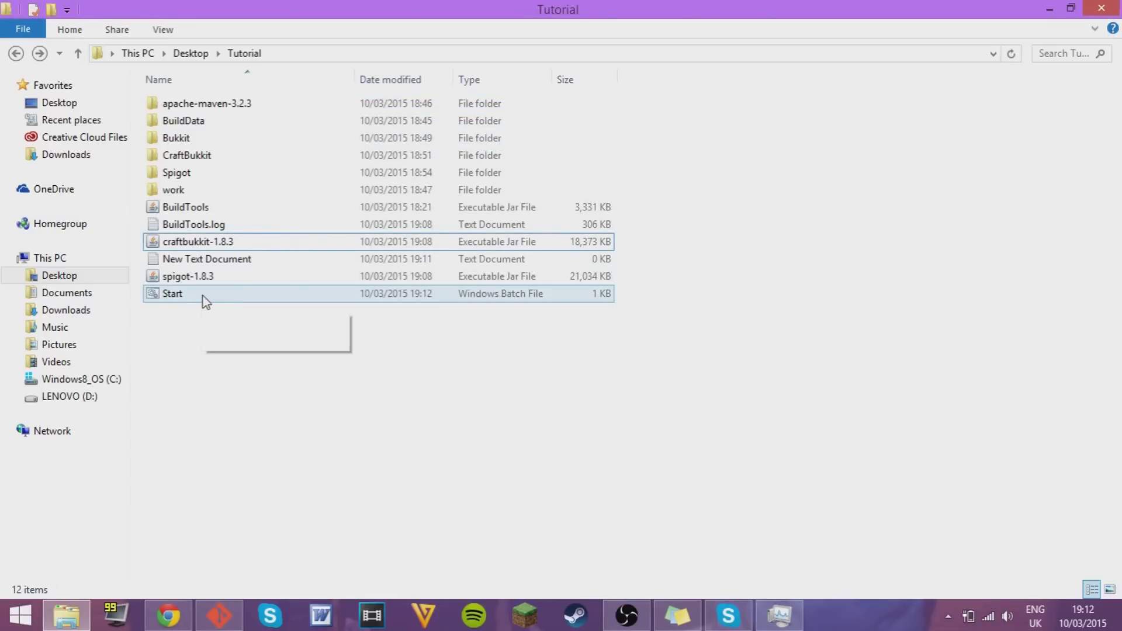
pyautogui.doubleClick(226, 294)
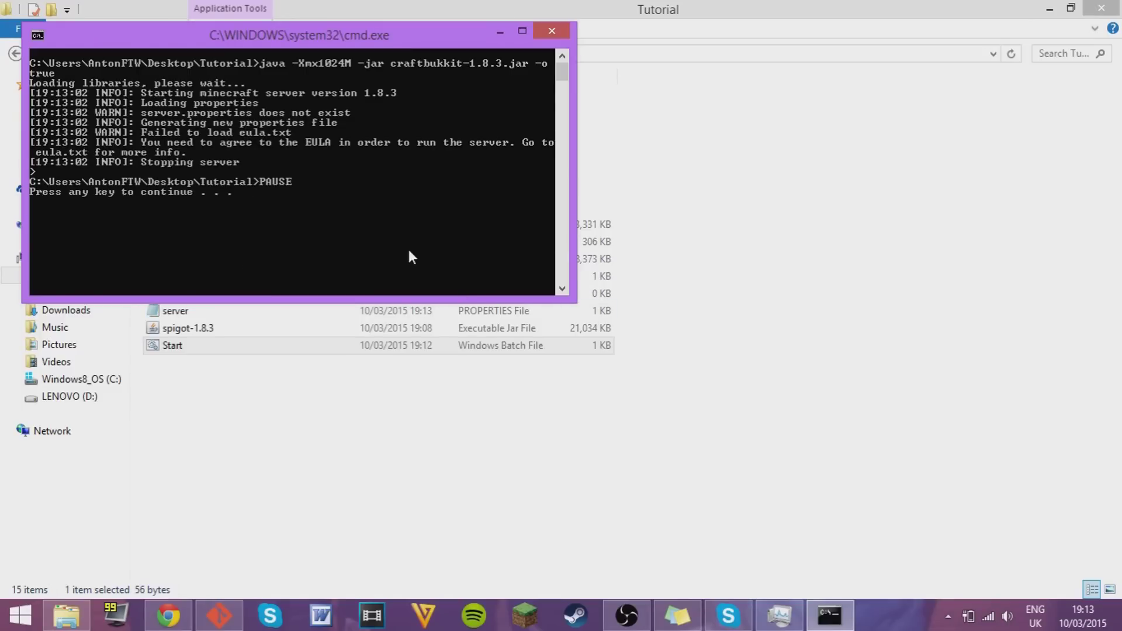
pyautogui.press('Return')
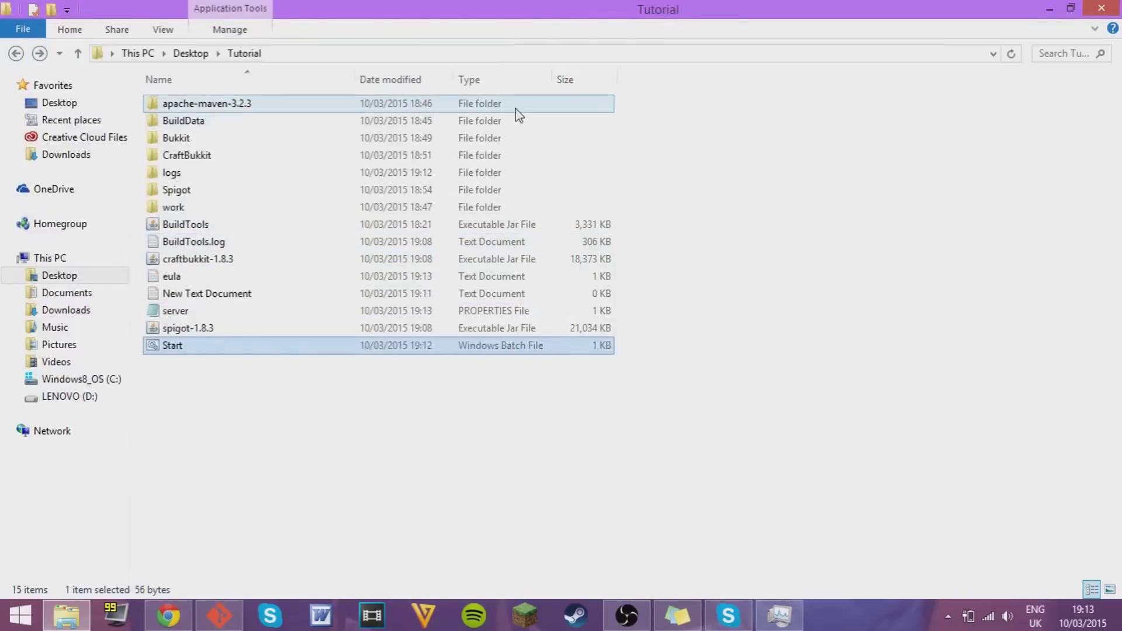
# Step: Open the eula text file, change the setting to eula=true, save it and close it
pyautogui.doubleClick(310, 276)
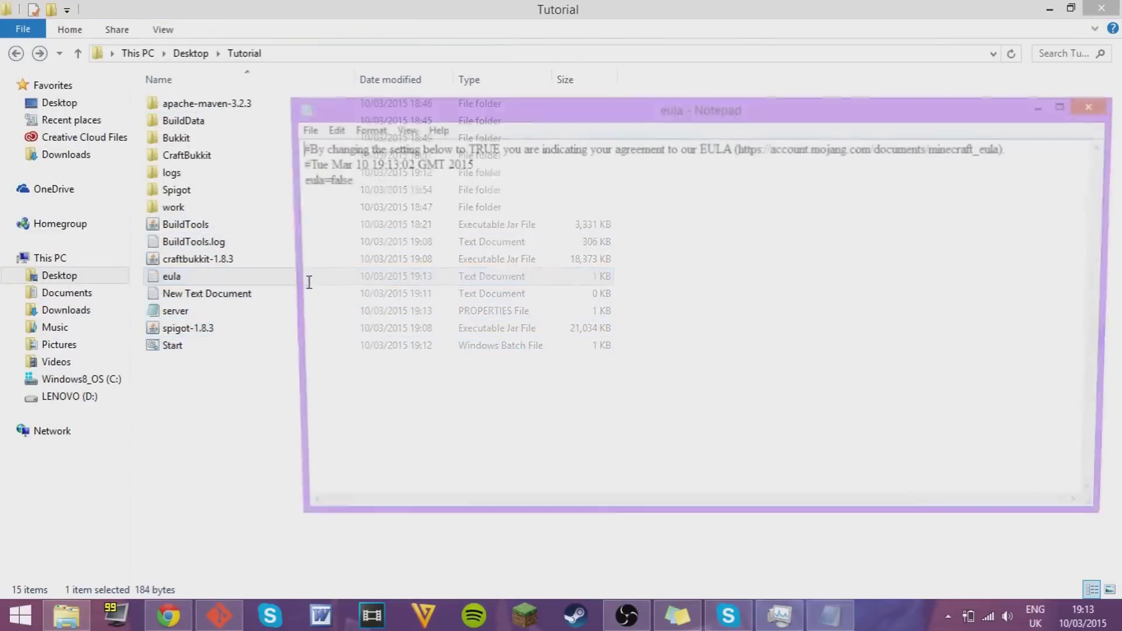
pyautogui.click(1099, 105)
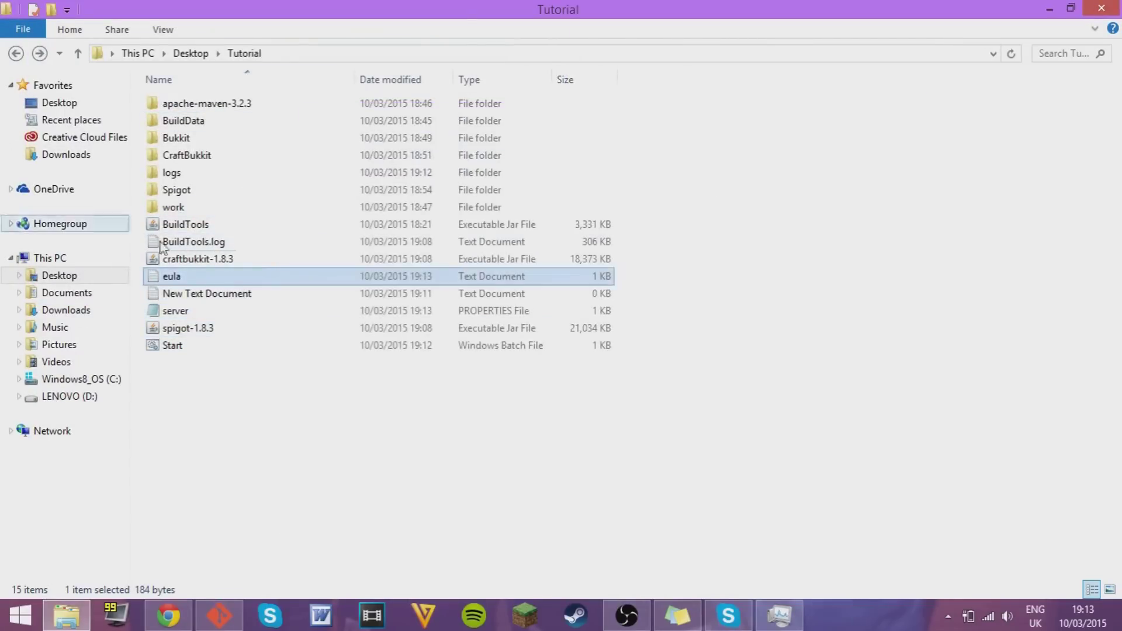
pyautogui.doubleClick(196, 277)
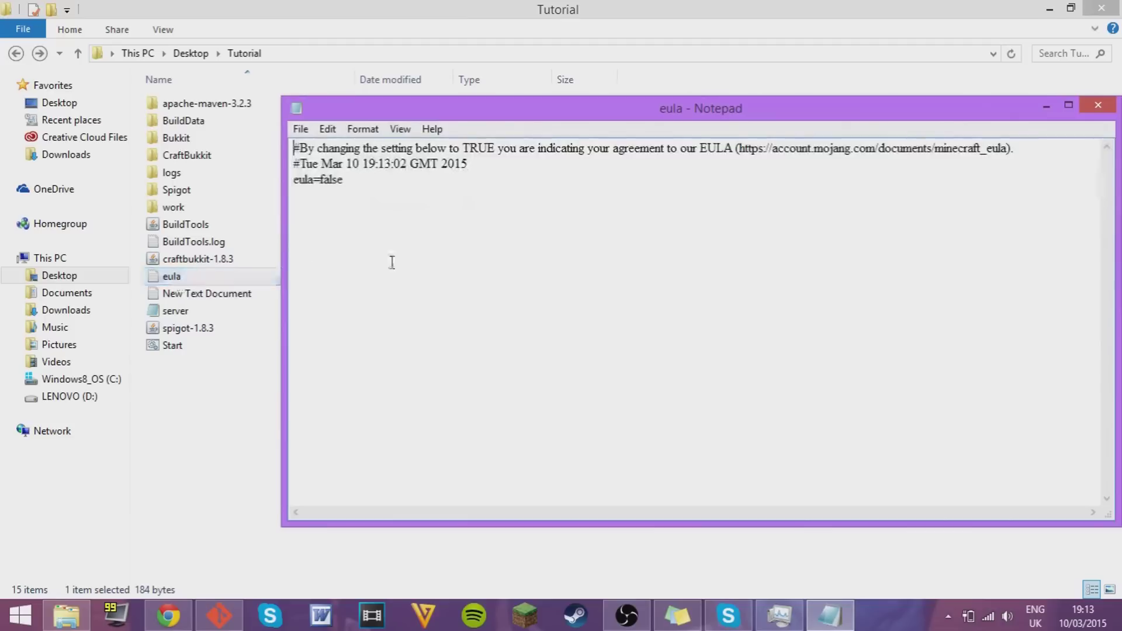
pyautogui.click(358, 181)
pyautogui.write('tru')
pyautogui.click(301, 128)
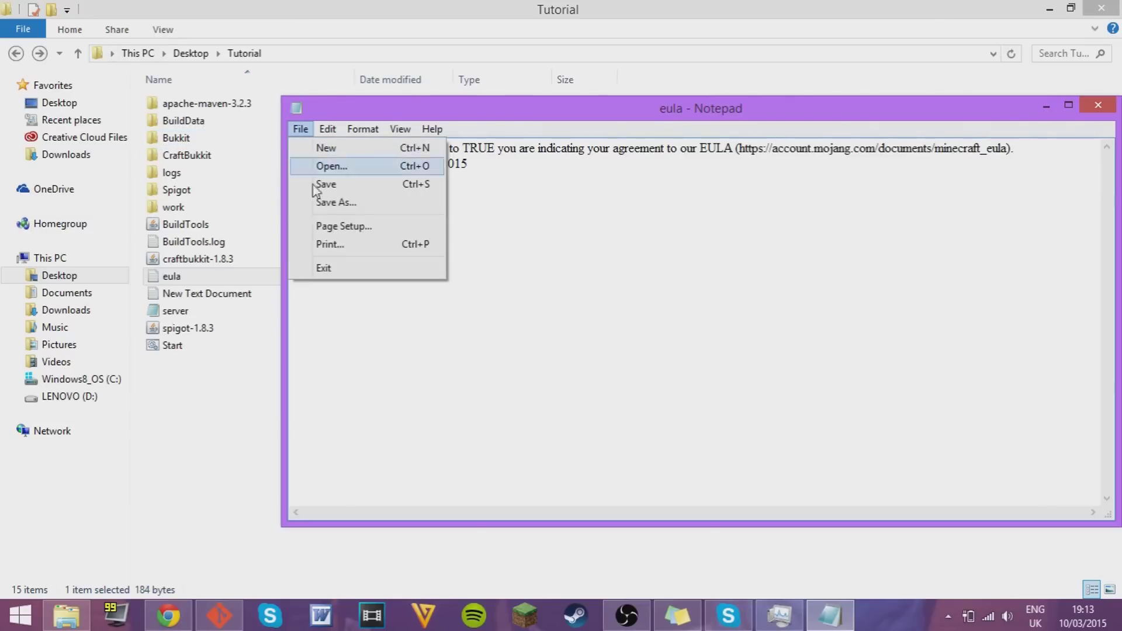
pyautogui.click(322, 185)
pyautogui.click(1098, 105)
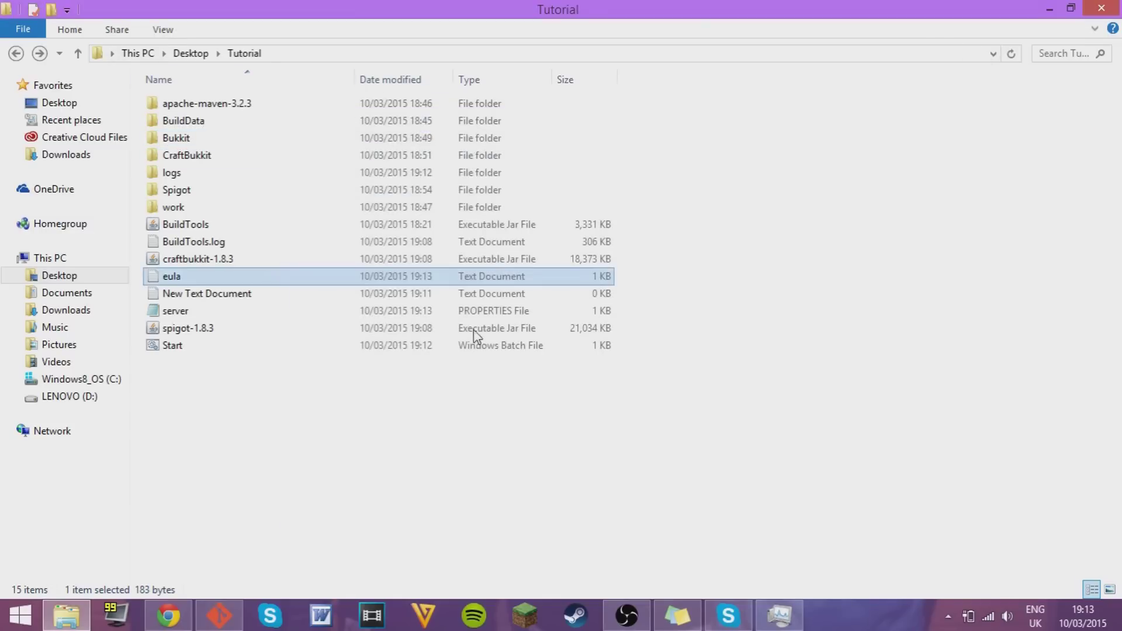
# Step: Run the Start batch file again to launch the CraftBukkit server with the EULA accepted
pyautogui.doubleClick(204, 347)
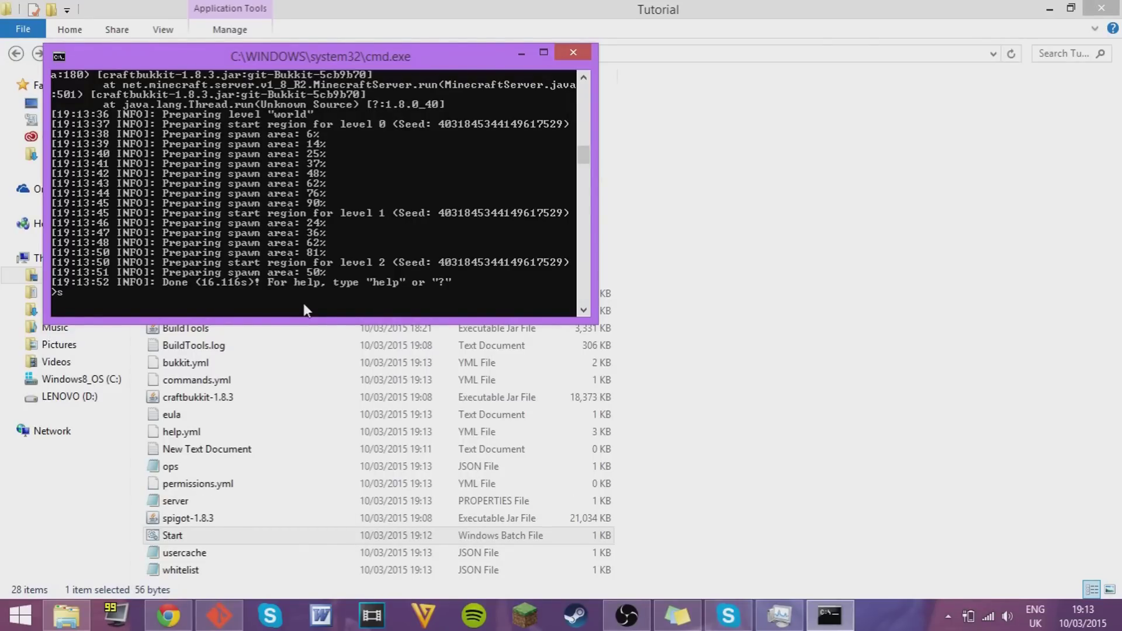
# Step: Stop the running CraftBukkit server with the stop command and close its console
pyautogui.press('Return')
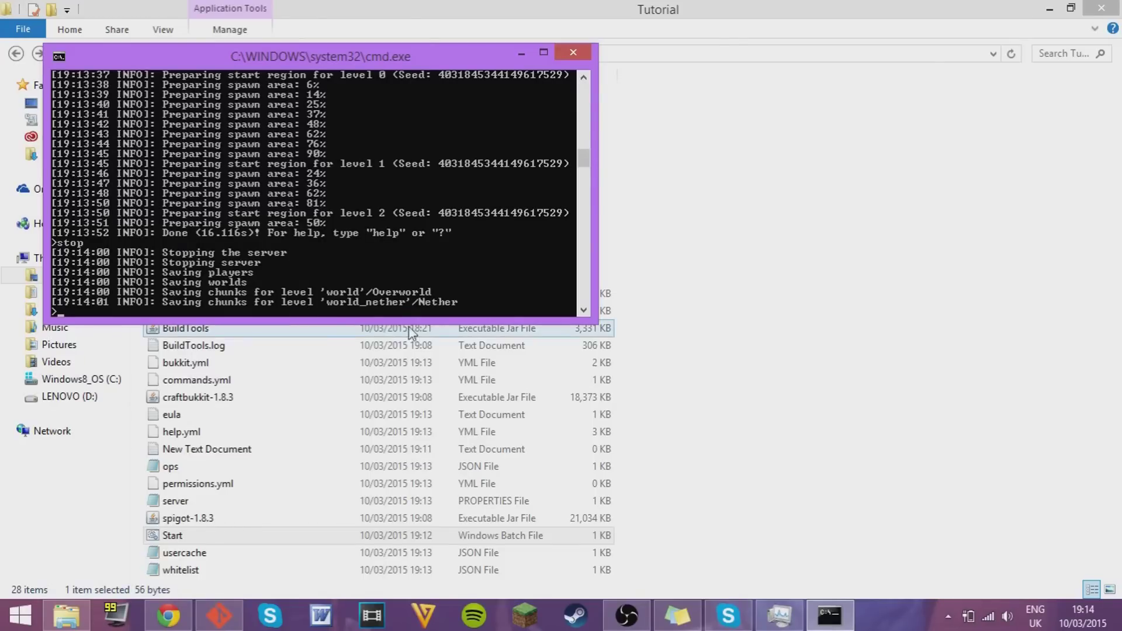
pyautogui.press('Return')
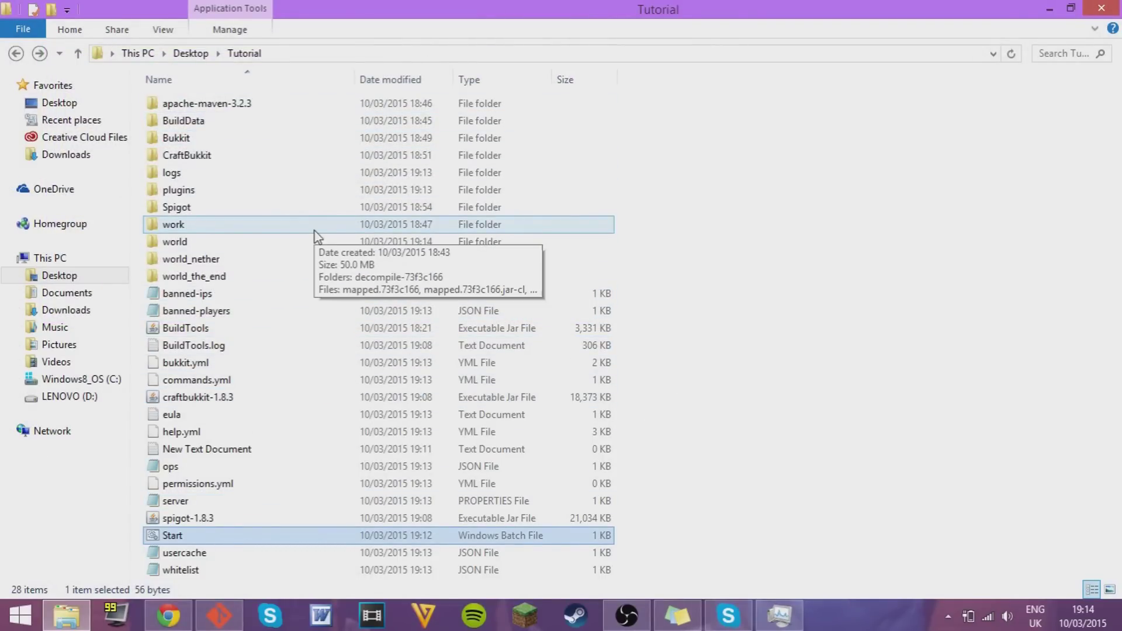
# Step: Search the computer for "torrent" and launch µTorrent
pyautogui.press('super')
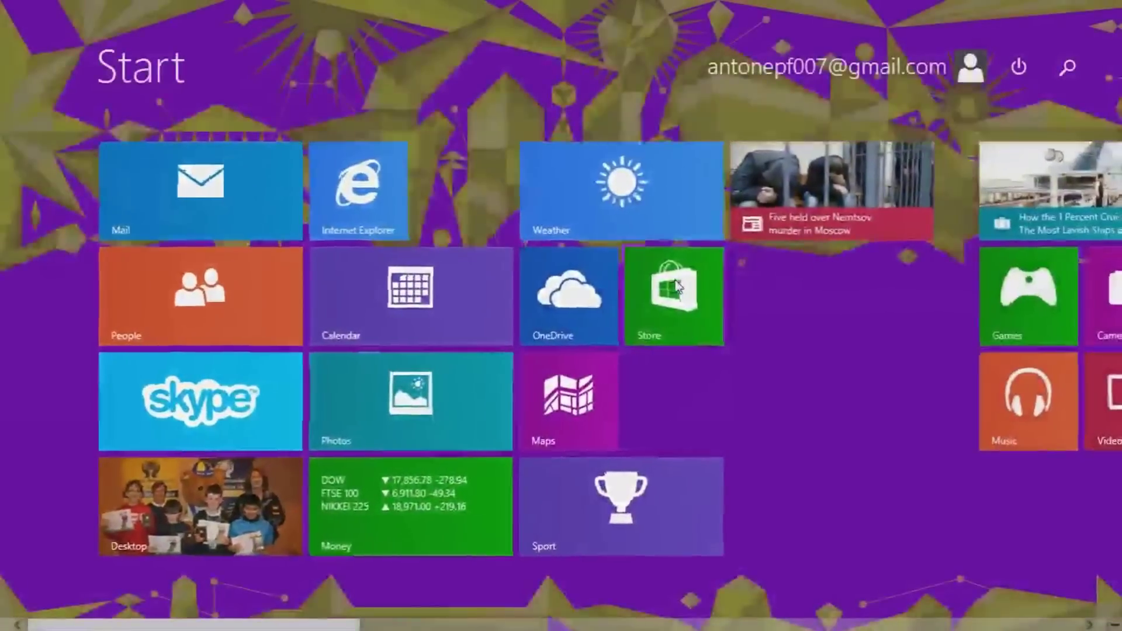
pyautogui.press('super+f')
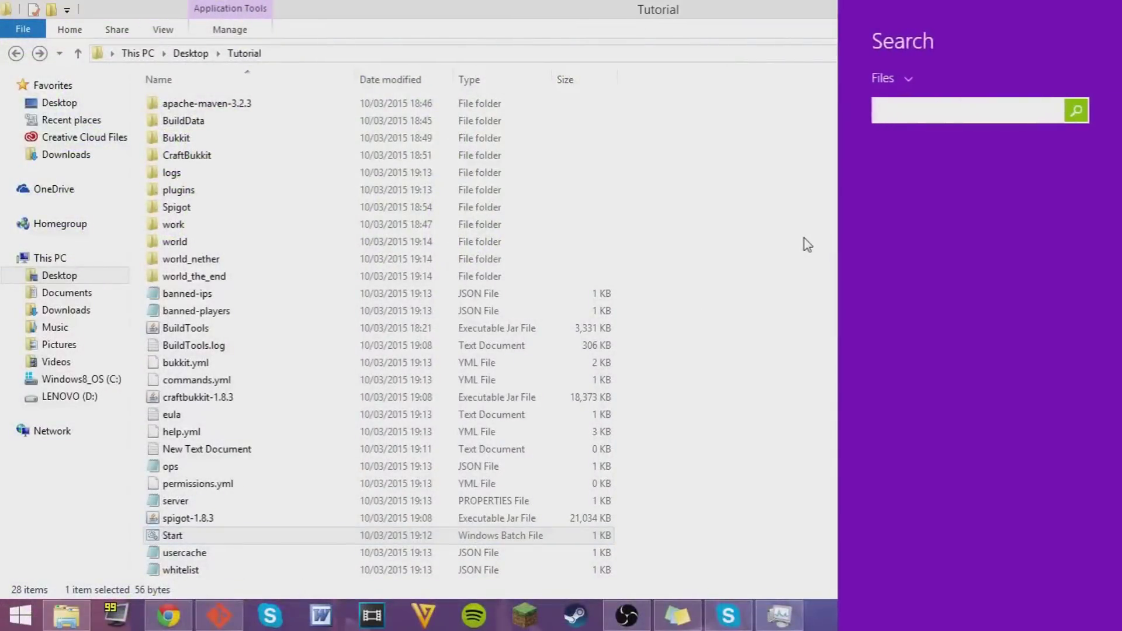
pyautogui.write('torrent')
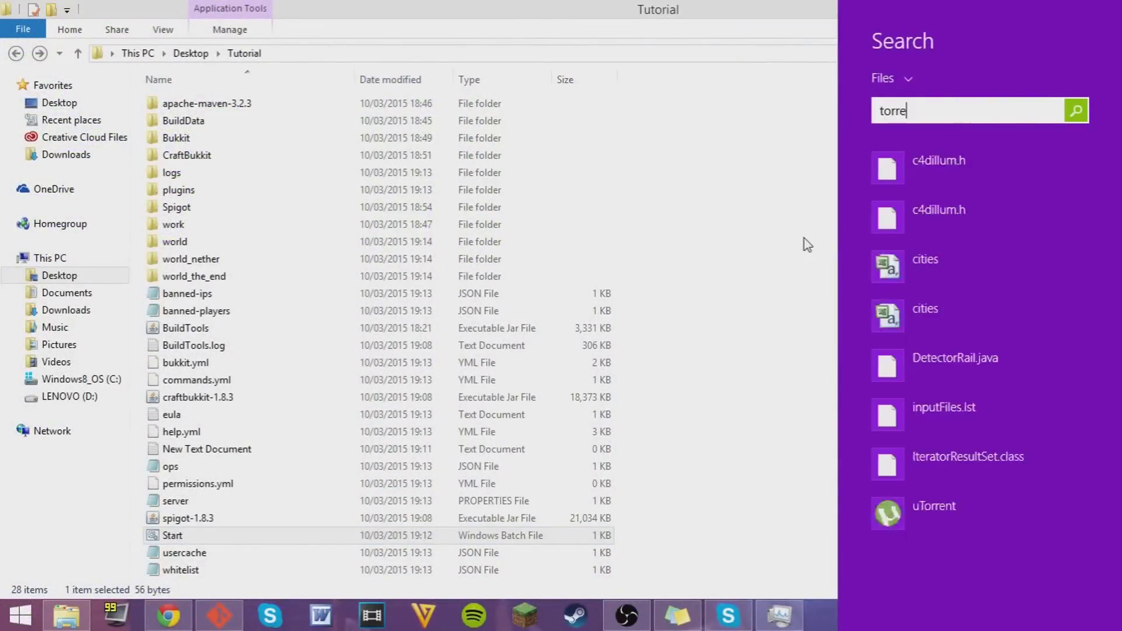
pyautogui.click(974, 192)
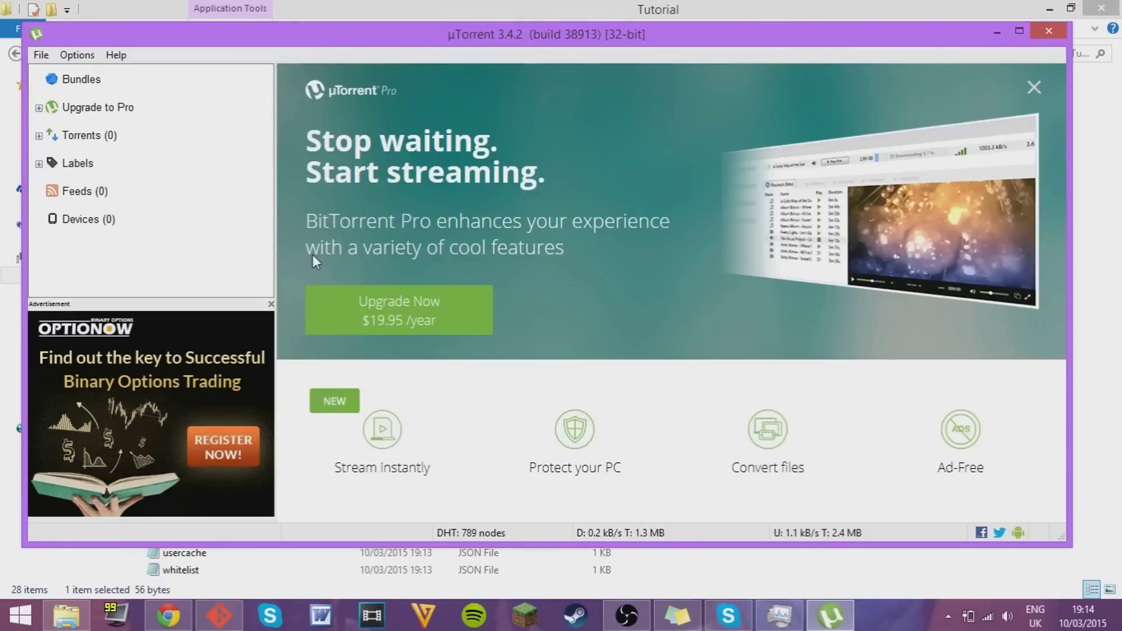
# Step: Disable Randomize port each start in the µTorrent connection preferences and confirm the dialog
pyautogui.click(71, 58)
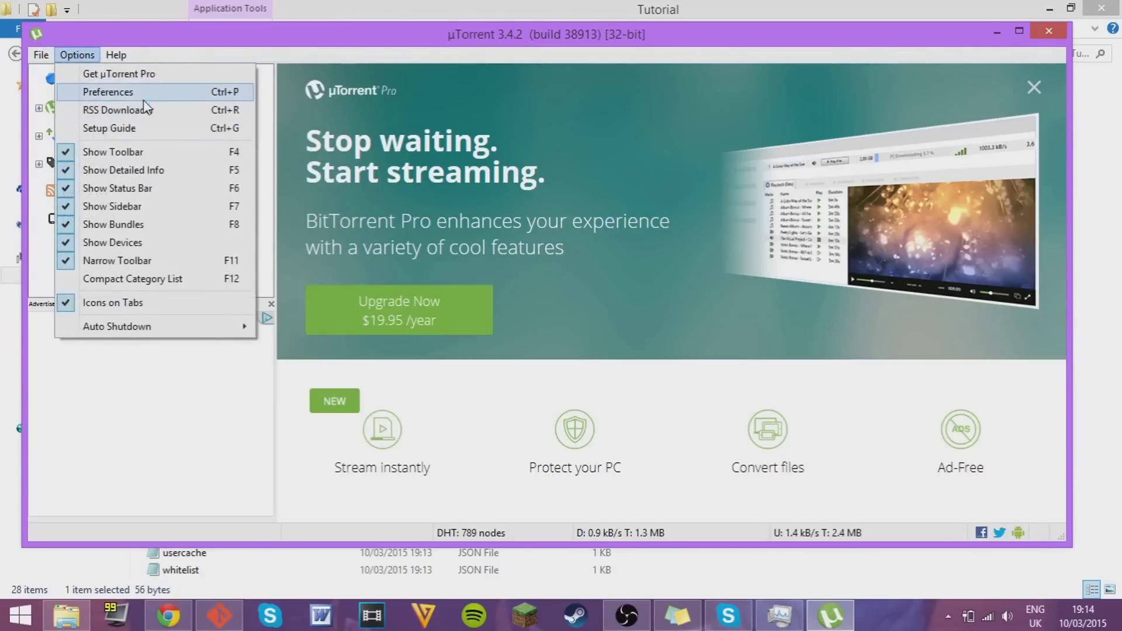
pyautogui.click(143, 96)
pyautogui.moveTo(686, 165); pyautogui.dragTo(654, 171)
pyautogui.click(692, 186)
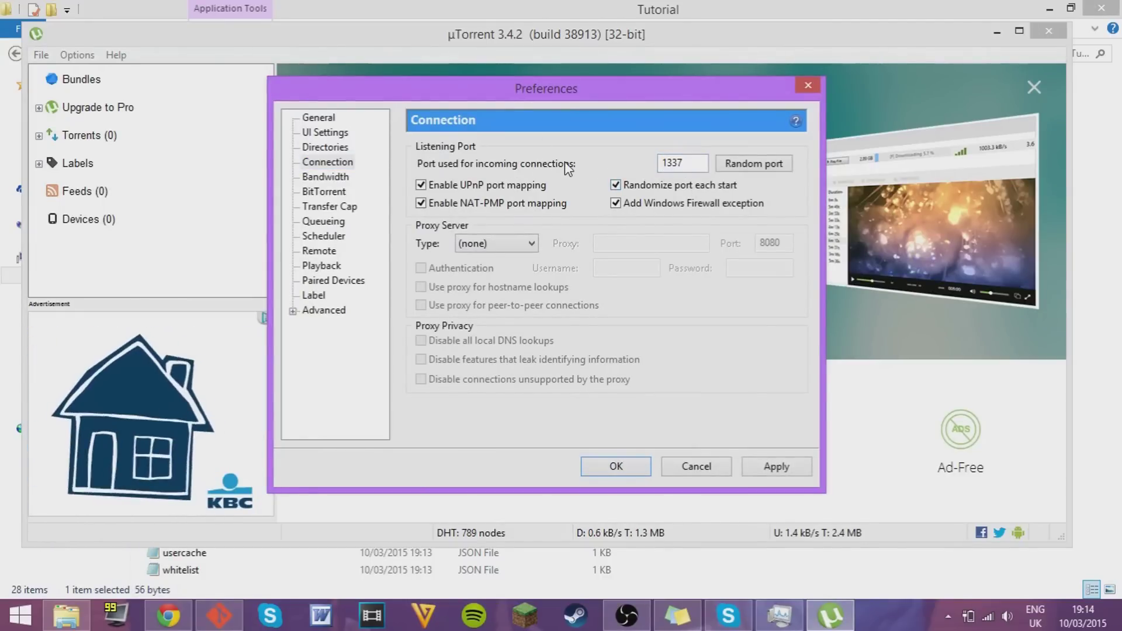
pyautogui.click(614, 185)
pyautogui.click(319, 118)
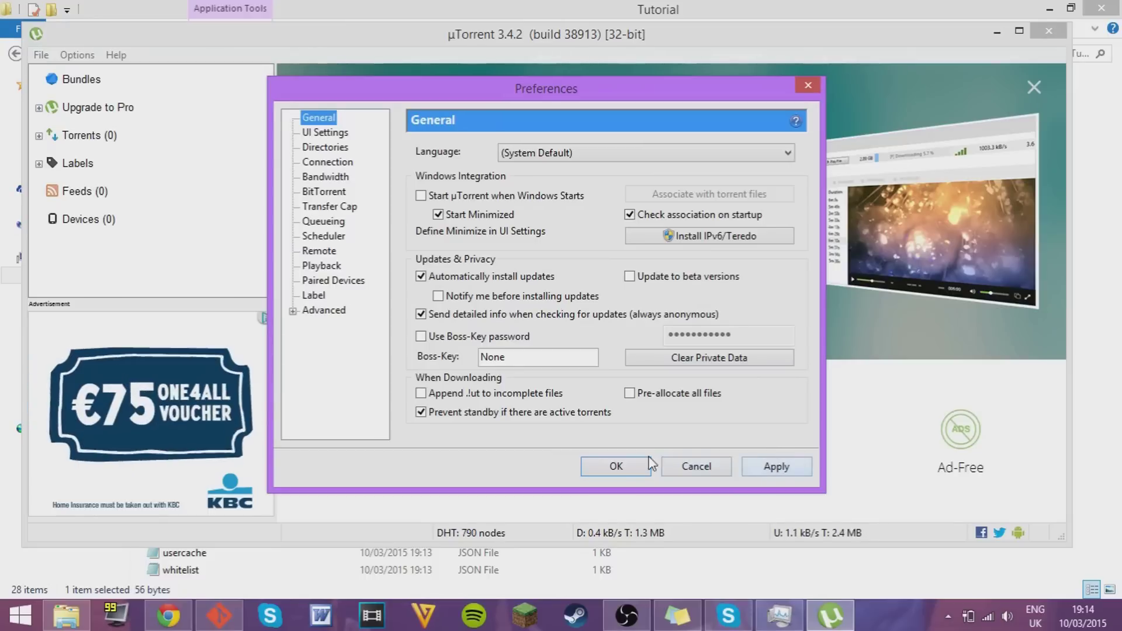
pyautogui.click(616, 466)
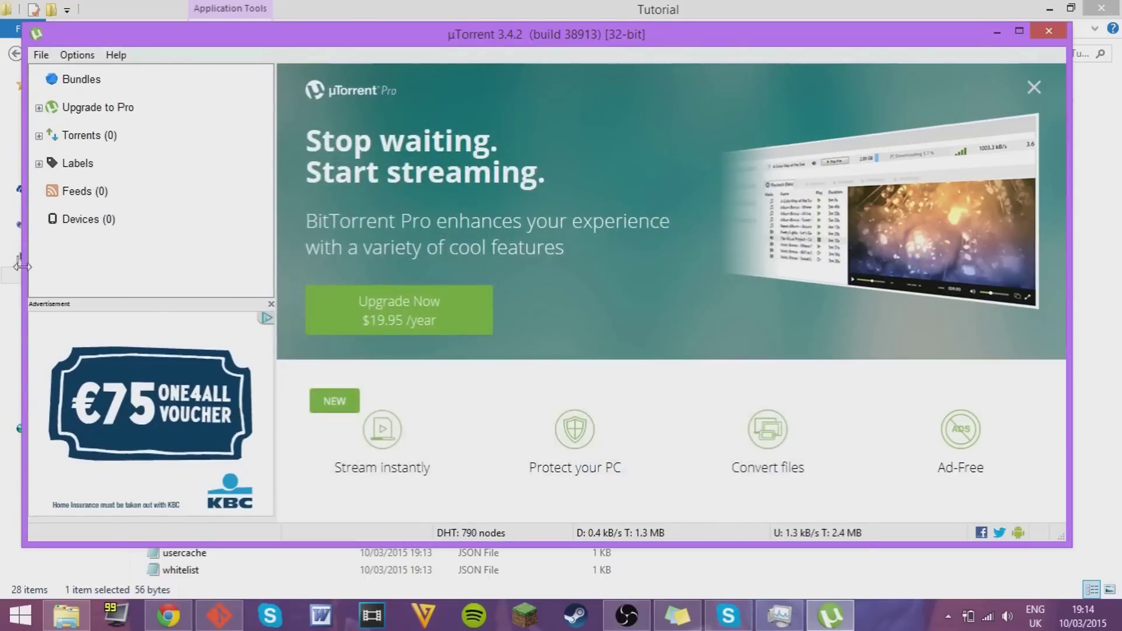
# Step: Reopen the µTorrent connection preferences and place the cursor in the incoming connections port field
pyautogui.click(77, 54)
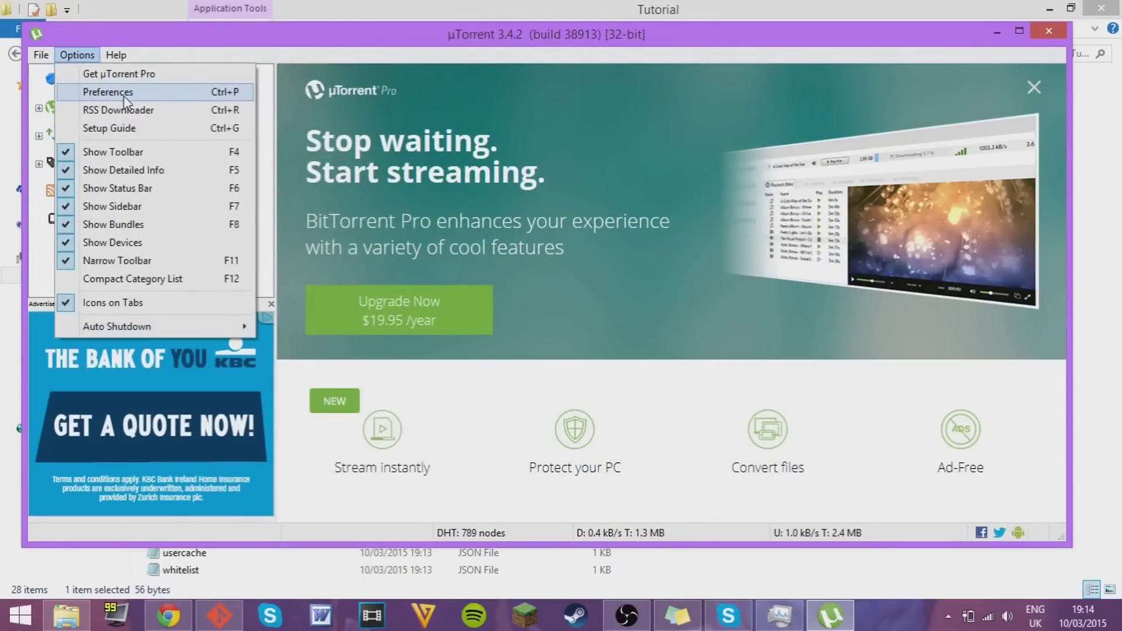
pyautogui.click(125, 96)
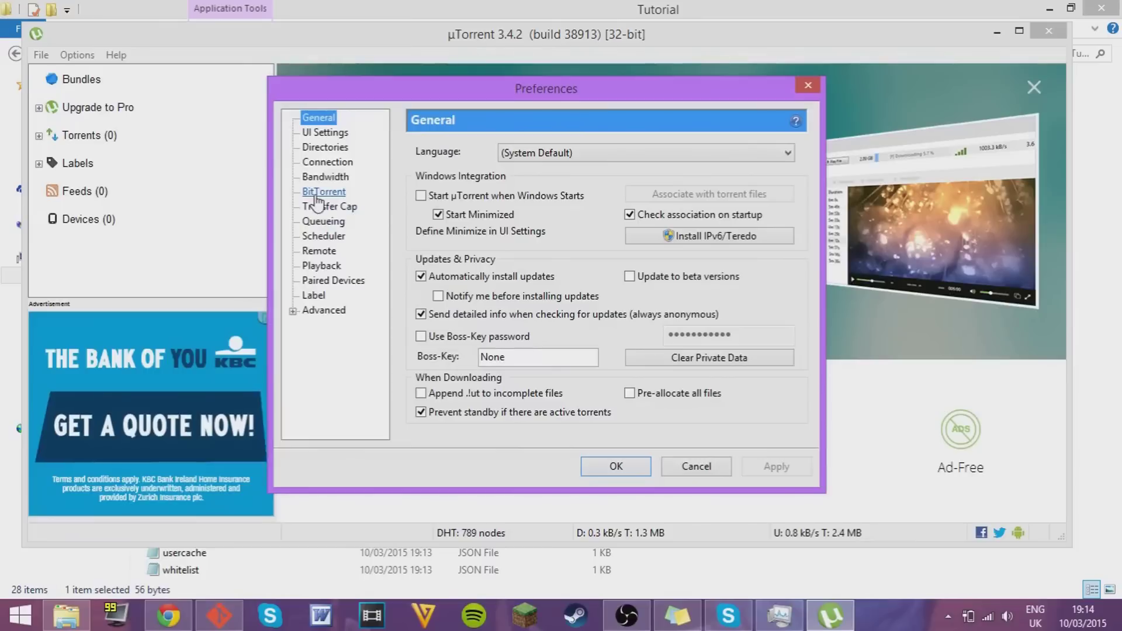
pyautogui.click(331, 165)
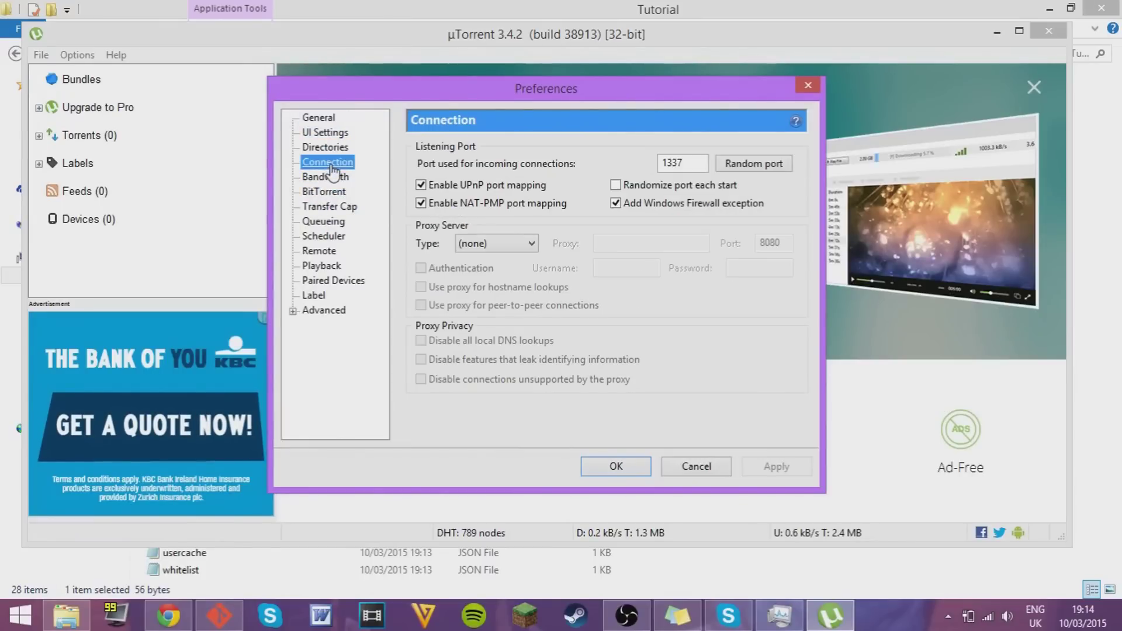
pyautogui.doubleClick(671, 164)
pyautogui.click(678, 165)
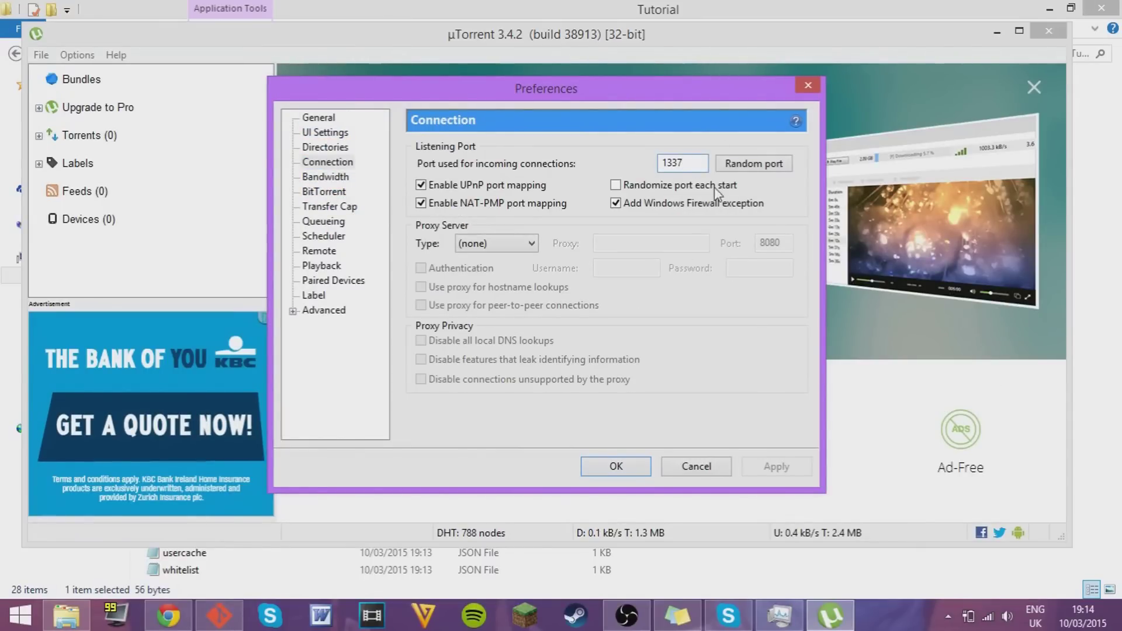
# Step: Switch back to the Tutorial folder and open the server properties file
pyautogui.click(1092, 469)
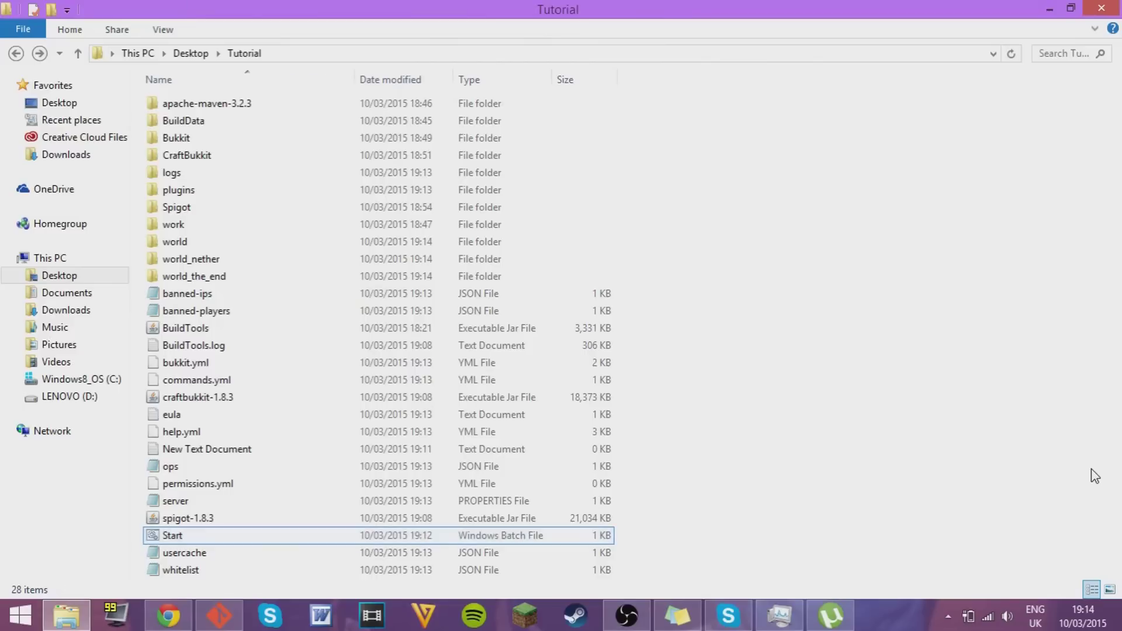
pyautogui.doubleClick(205, 503)
pyautogui.scroll(-1, 410, 412)
pyautogui.scroll(1, 401, 374)
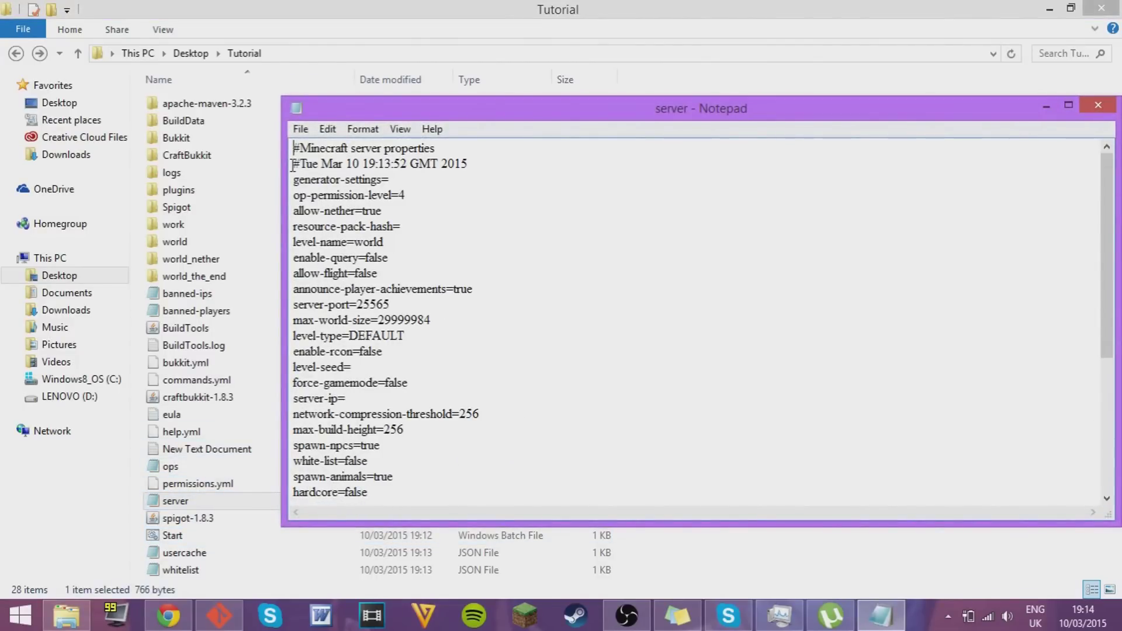
# Step: Set server-port to 1337 and add the sample address 109.12.123.21.69 after it on the same line
pyautogui.click(360, 289)
pyautogui.moveTo(387, 304); pyautogui.dragTo(358, 309)
pyautogui.click(397, 309)
pyautogui.moveTo(398, 310)
pyautogui.mouseDown()
pyautogui.moveTo(329, 307)
pyautogui.moveTo(393, 309)
pyautogui.mouseUp()
pyautogui.click(362, 304)
pyautogui.write('1337   109.12.123.21.69')
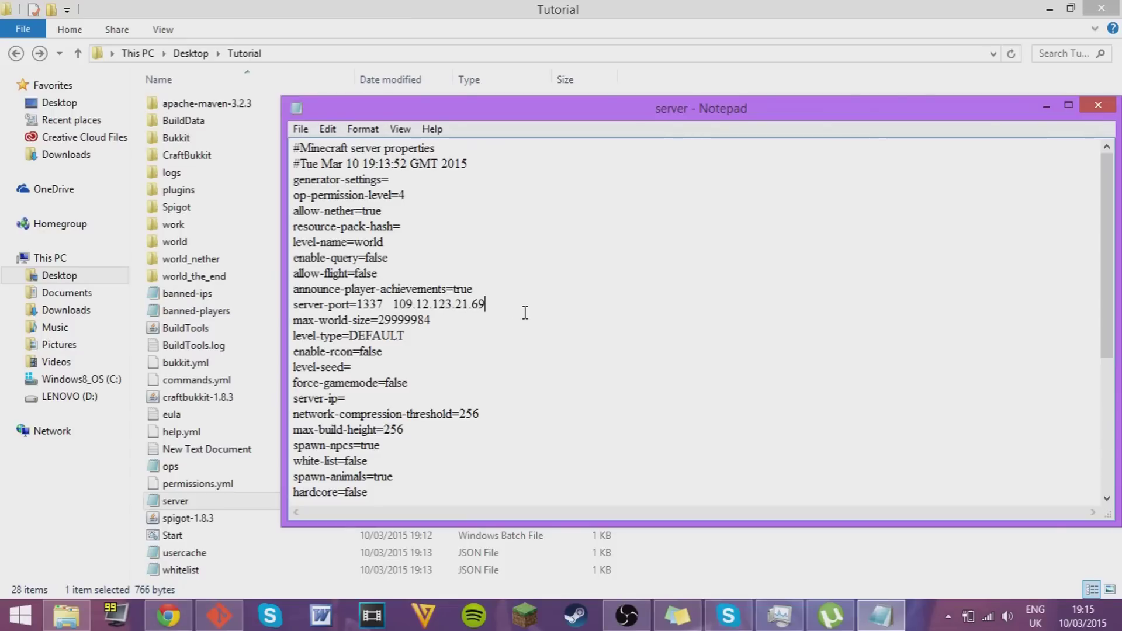
# Step: Change the server-port value to 25565, keeping the sample address after it
pyautogui.click(383, 304)
pyautogui.press('BackSpace')
pyautogui.press('BackSpace')
pyautogui.press('BackSpace')
pyautogui.press('BackSpace')
pyautogui.write('25565')
pyautogui.click(501, 305)
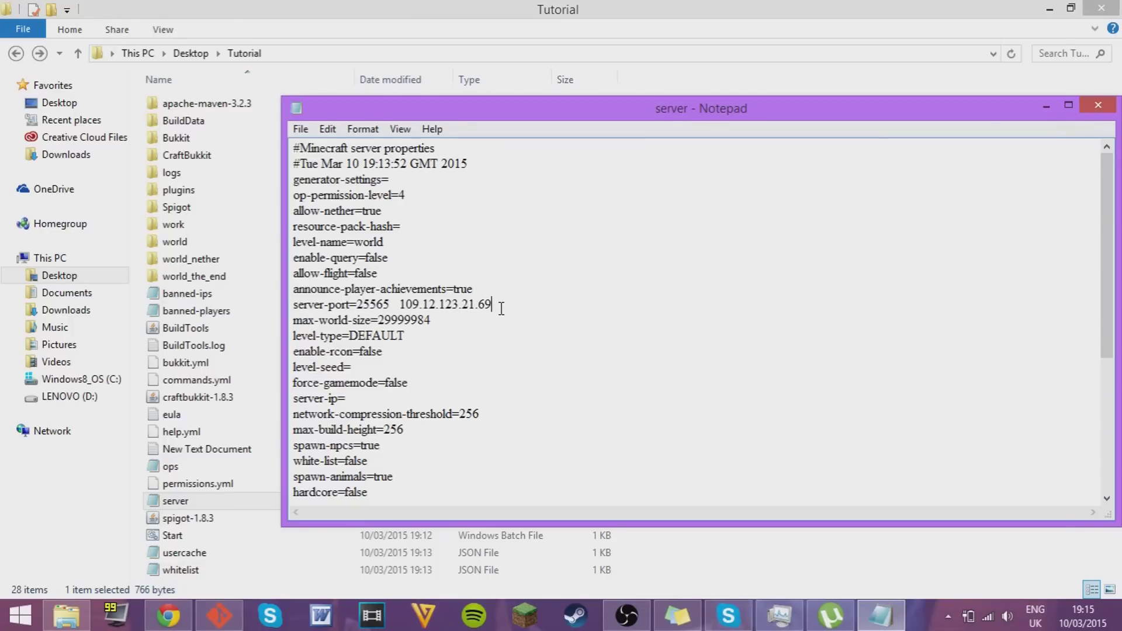
# Step: Change the server-port value to 2169 and append :2169 to the sample address
pyautogui.moveTo(393, 304); pyautogui.dragTo(399, 303)
pyautogui.press('Left')
pyautogui.press('Left')
pyautogui.press('BackSpace')
pyautogui.press('BackSpace')
pyautogui.press('BackSpace')
pyautogui.press('BackSpace')
pyautogui.press('BackSpace')
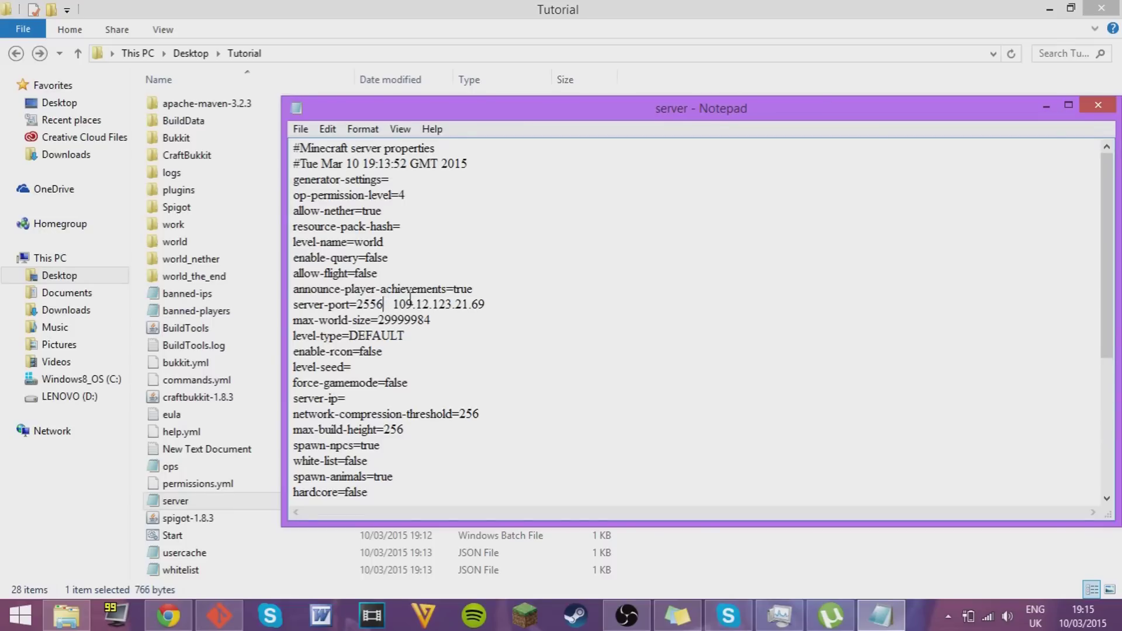
pyautogui.write('21')
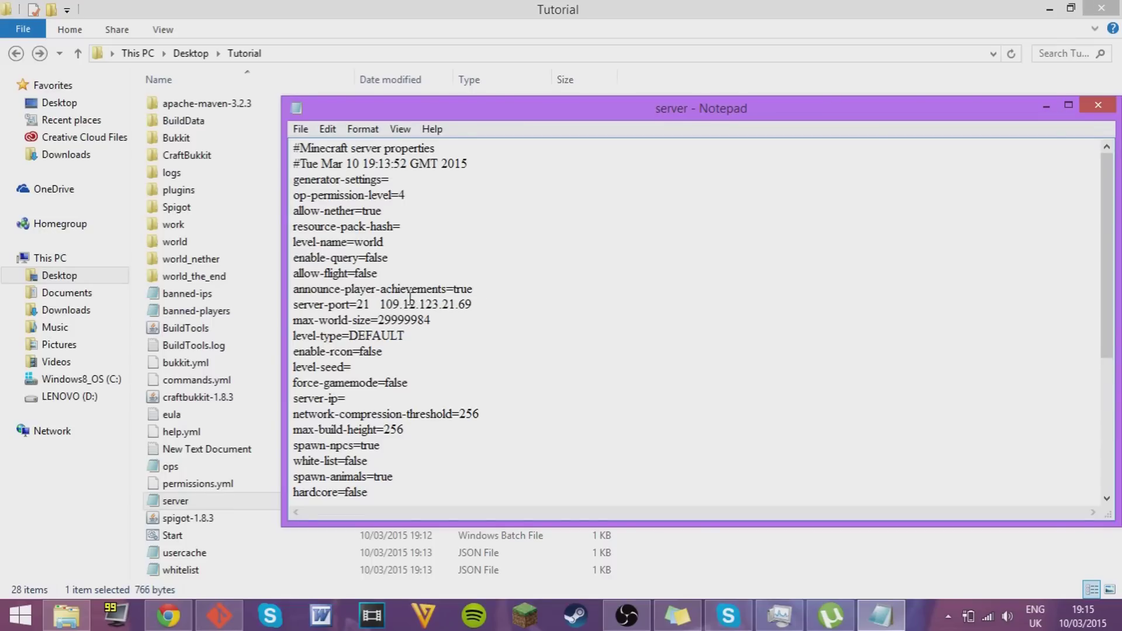
pyautogui.write('69')
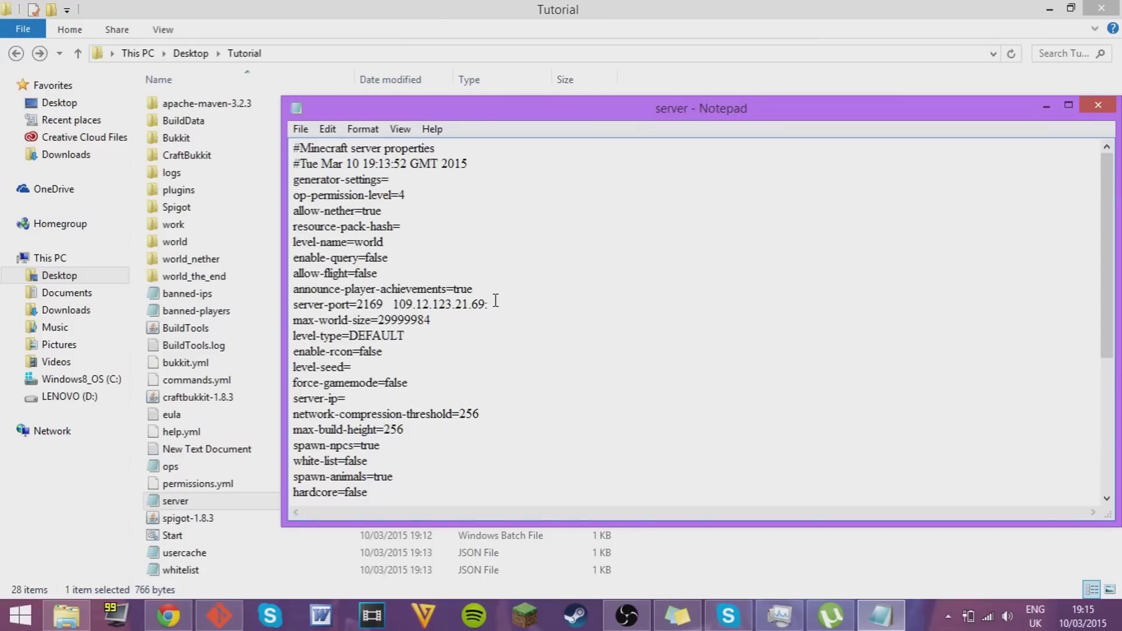
pyautogui.write(':2169')
# Step: Replace the server-port value and the sample address with 1337, save the server properties file and close it
pyautogui.moveTo(524, 307); pyautogui.dragTo(361, 305)
pyautogui.write('1337')
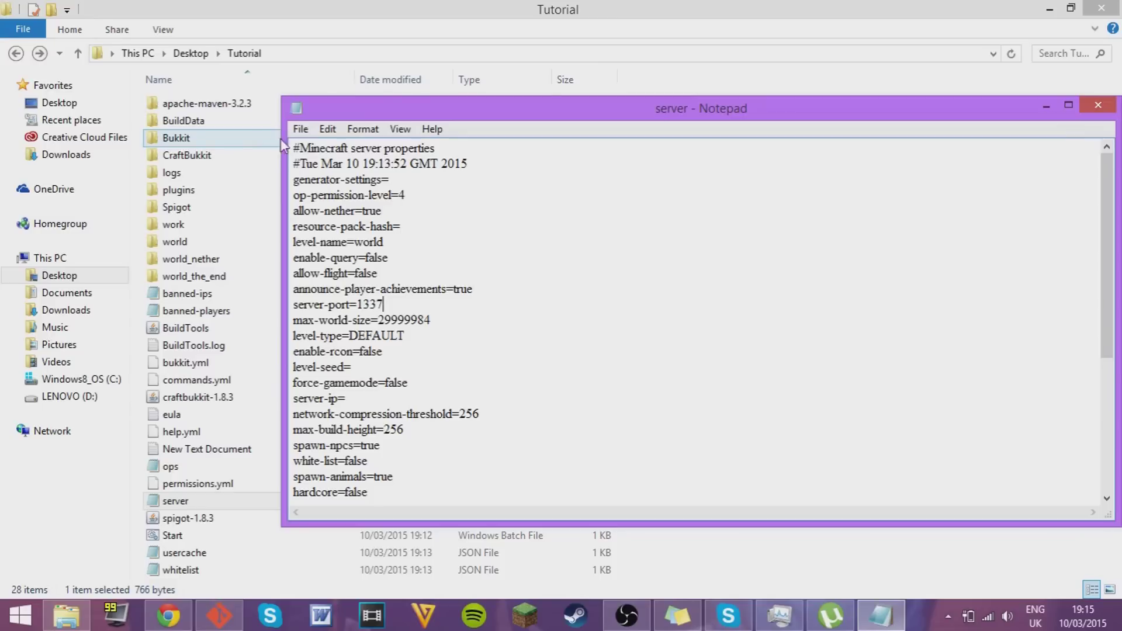
pyautogui.click(300, 129)
pyautogui.click(327, 185)
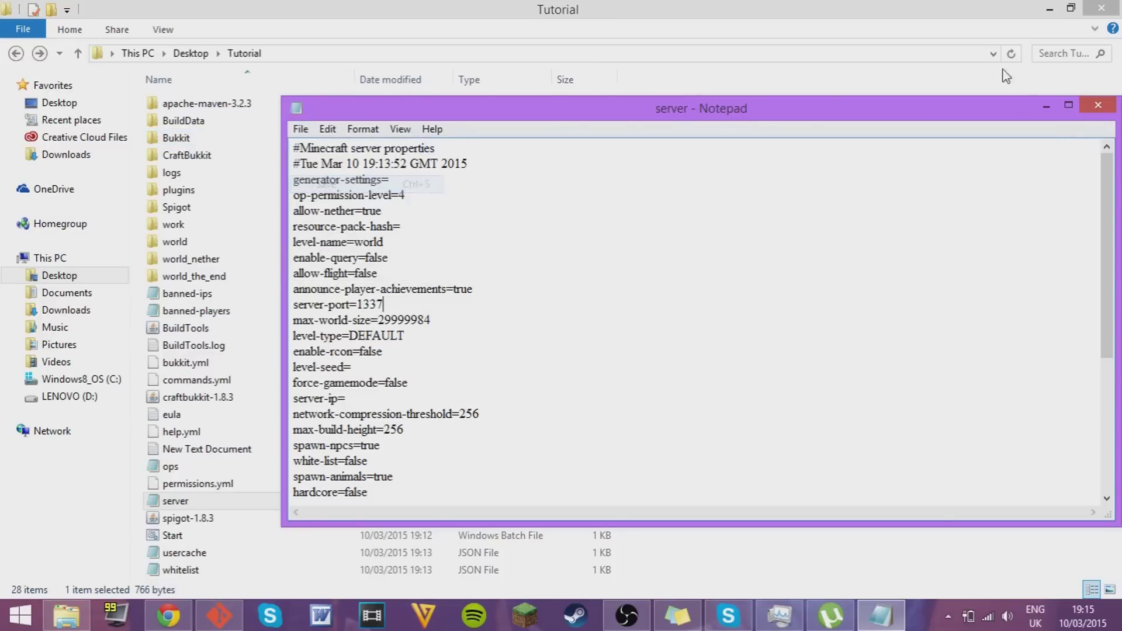
pyautogui.click(1098, 106)
# Step: Switch to µTorrent, enter 1337 as the incoming connections port, apply and confirm the preferences, and return to the Tutorial folder
pyautogui.click(831, 615)
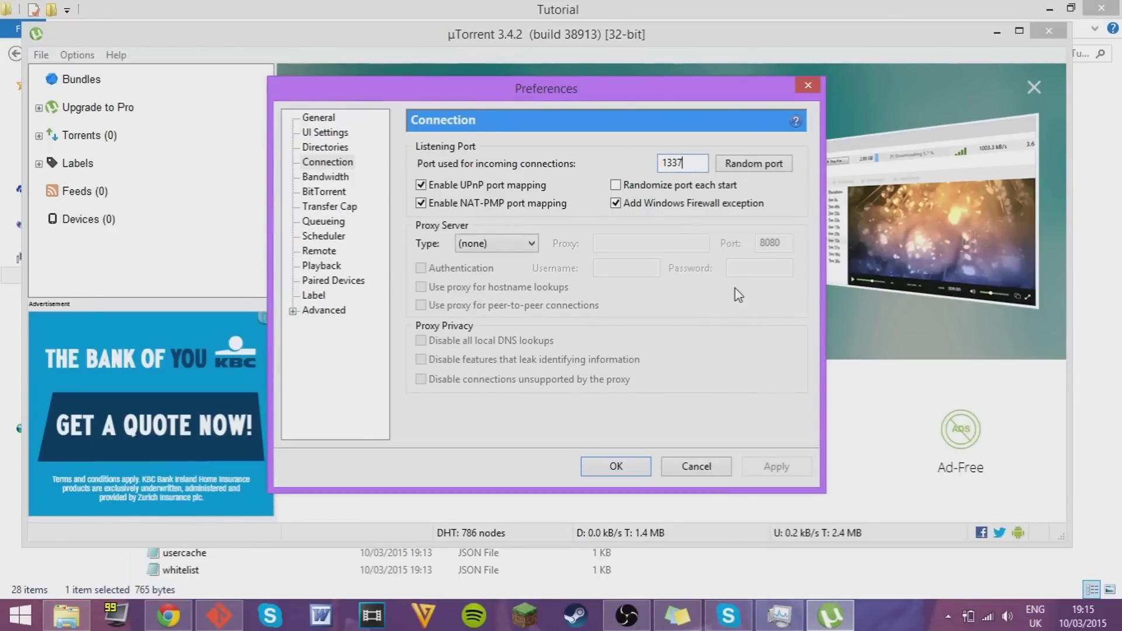
pyautogui.press('BackSpace')
pyautogui.press('BackSpace')
pyautogui.press('BackSpace')
pyautogui.write('1337')
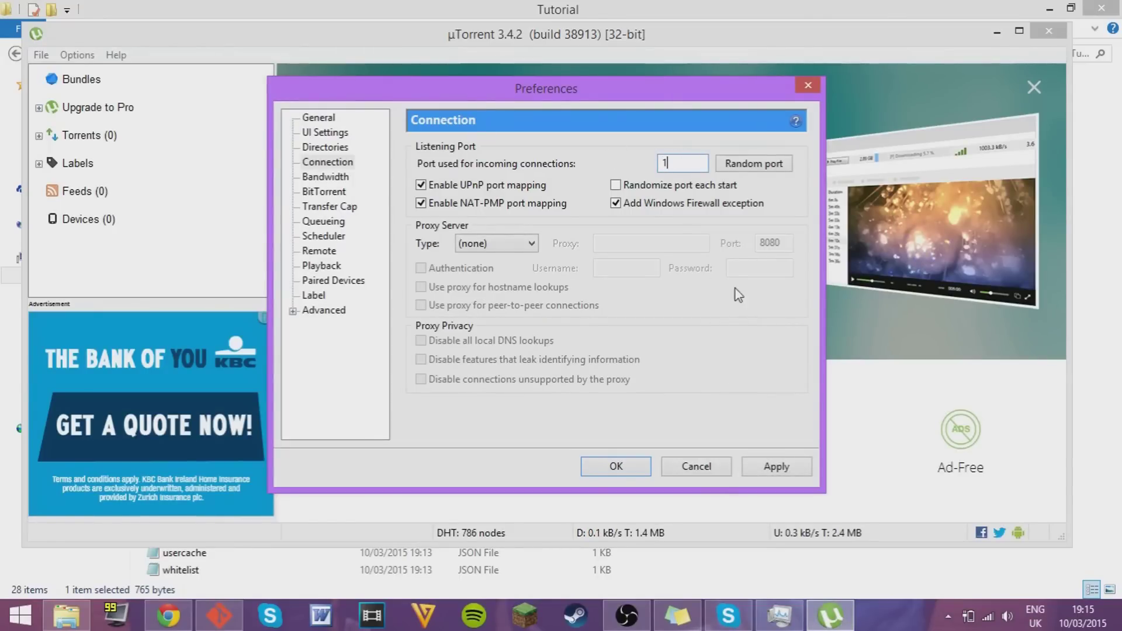
pyautogui.click(777, 466)
pyautogui.click(623, 468)
pyautogui.click(665, 580)
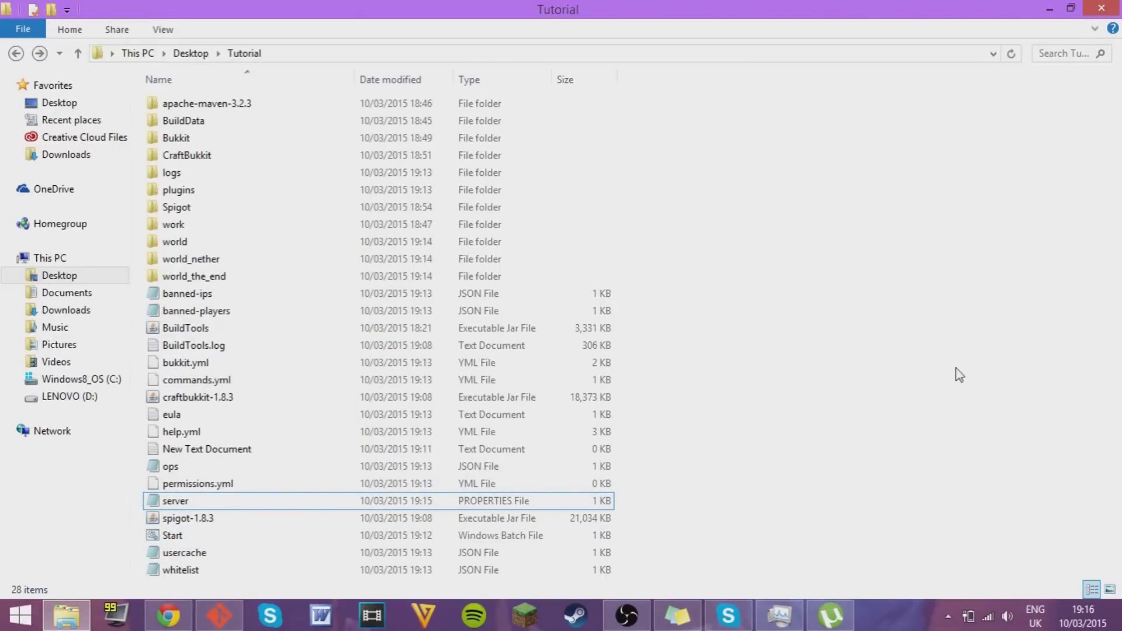
# Step: Open a Command Prompt by running cmd and execute ipconfig
pyautogui.moveTo(1120, 5)
pyautogui.press('super+r')
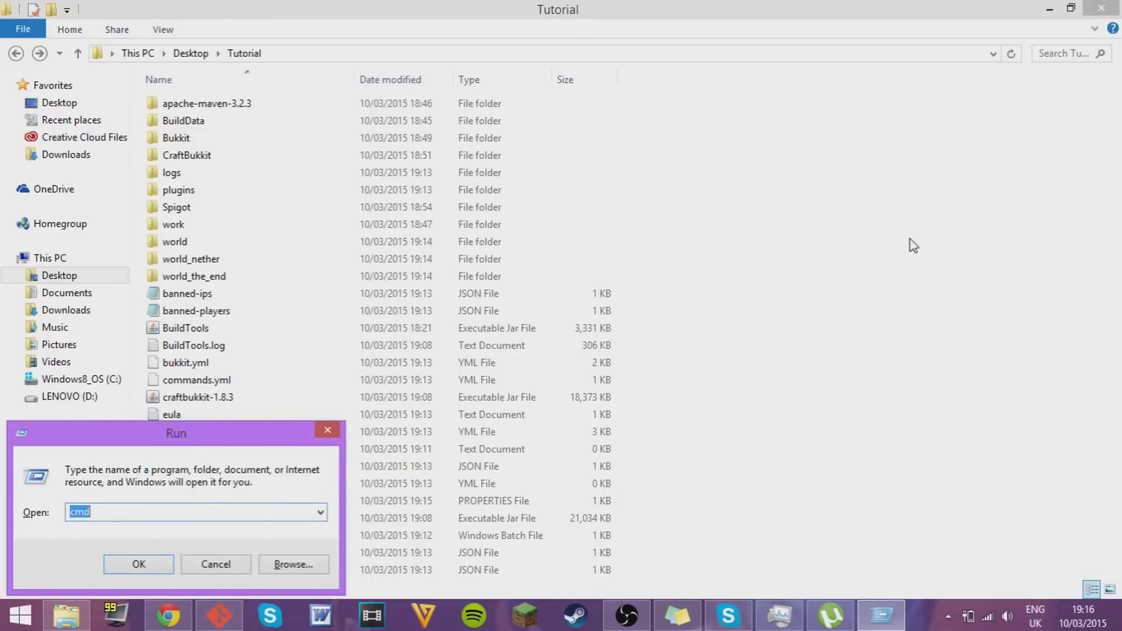
pyautogui.press('BackSpace')
pyautogui.write('c')
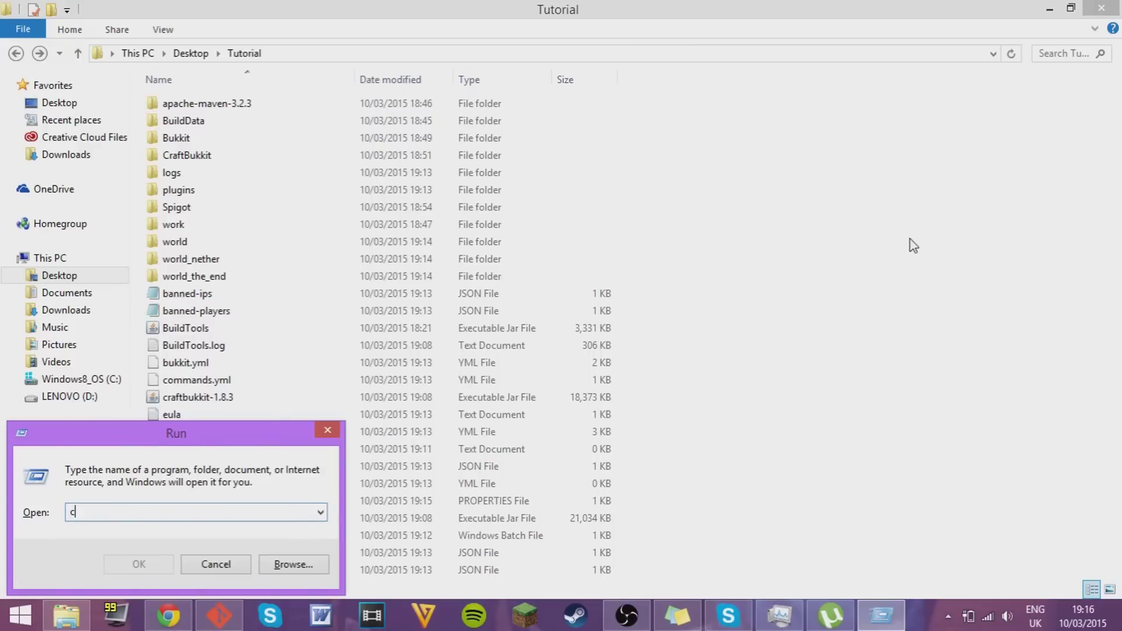
pyautogui.write('md')
pyautogui.press('Return')
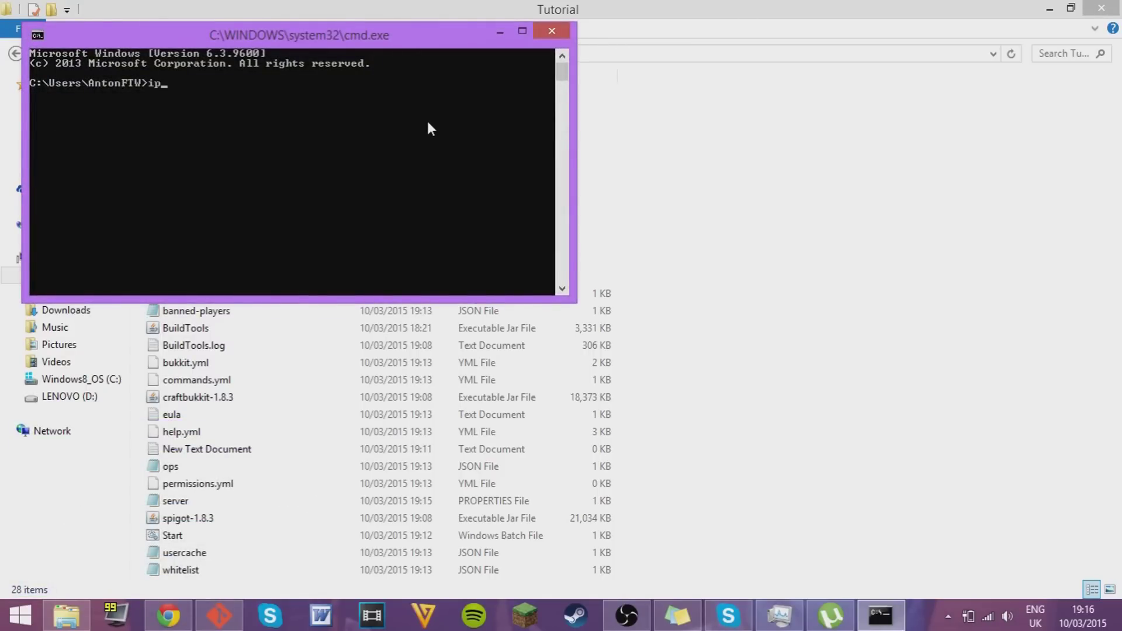
pyautogui.write('ipconfig')
pyautogui.press('Return')
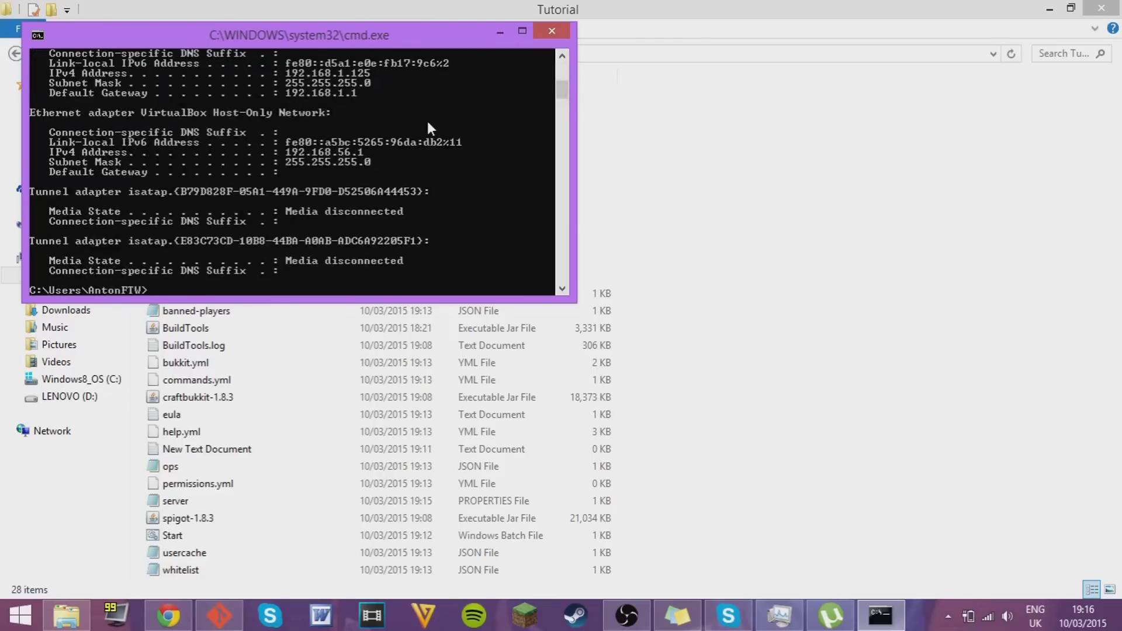
# Step: Mark and copy the Wi-Fi adapter's IPv4 address 192.168.1.125 from the ipconfig output, and close Command Prompt
pyautogui.scroll(4, 504, 146)
pyautogui.scroll(5, 509, 208)
pyautogui.scroll(-5, 478, 195)
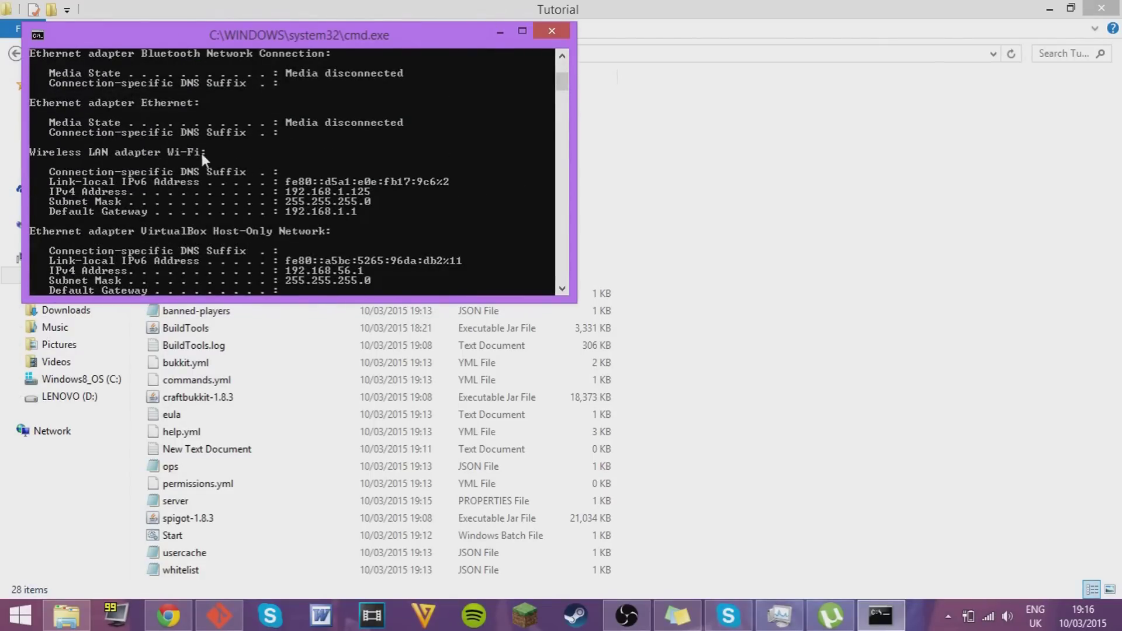
pyautogui.rightClick(370, 41)
pyautogui.click(302, 90)
pyautogui.rightClick(310, 44)
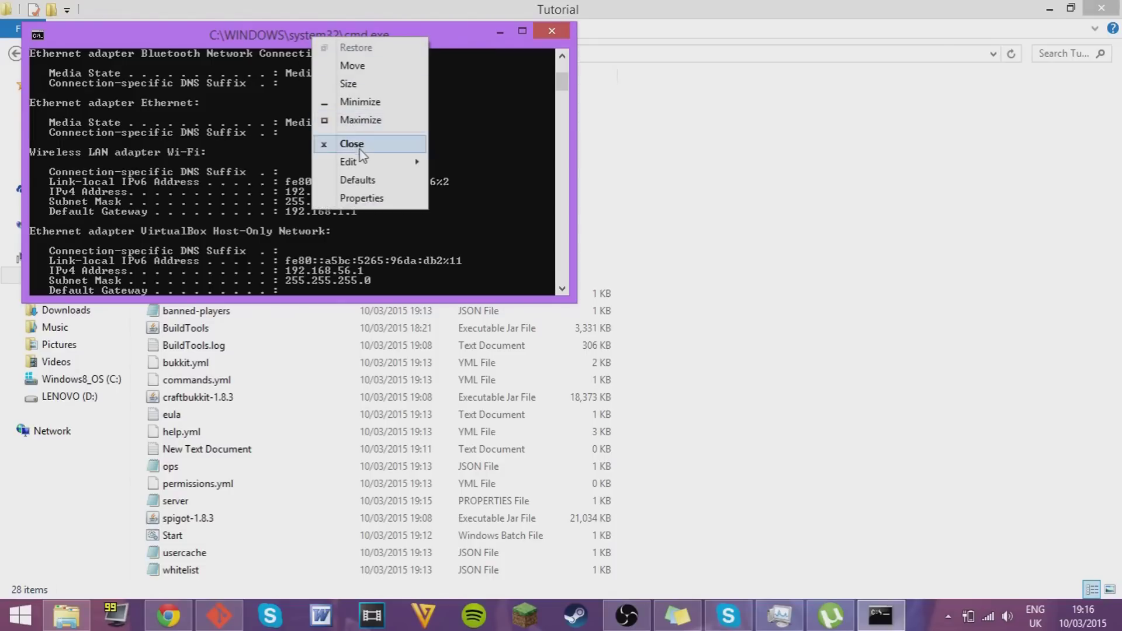
pyautogui.moveTo(420, 173)
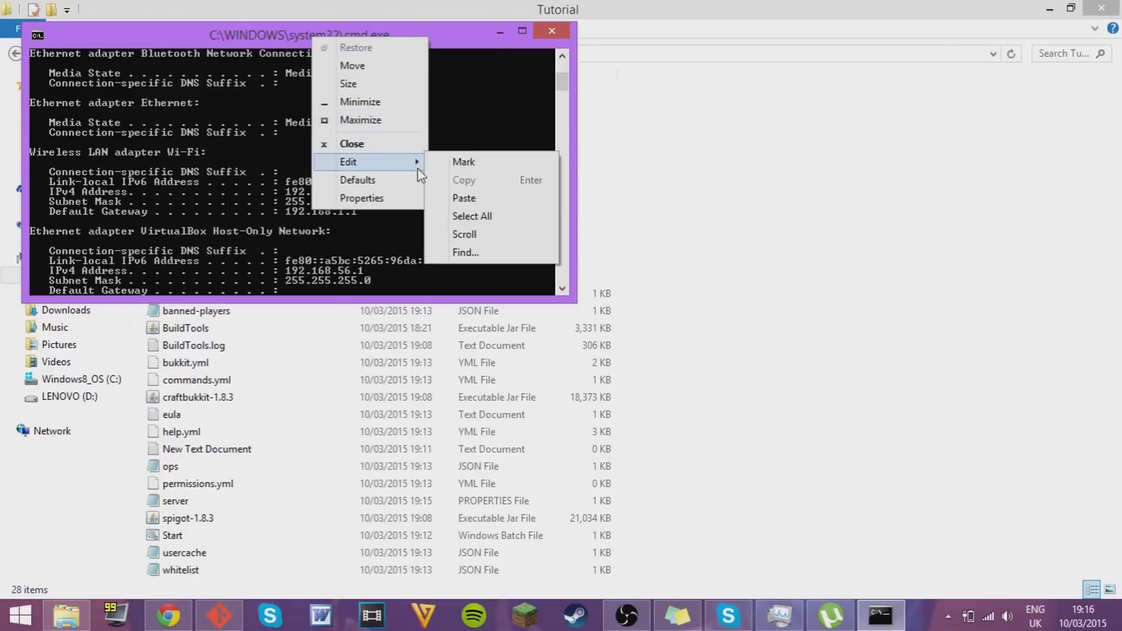
pyautogui.click(465, 166)
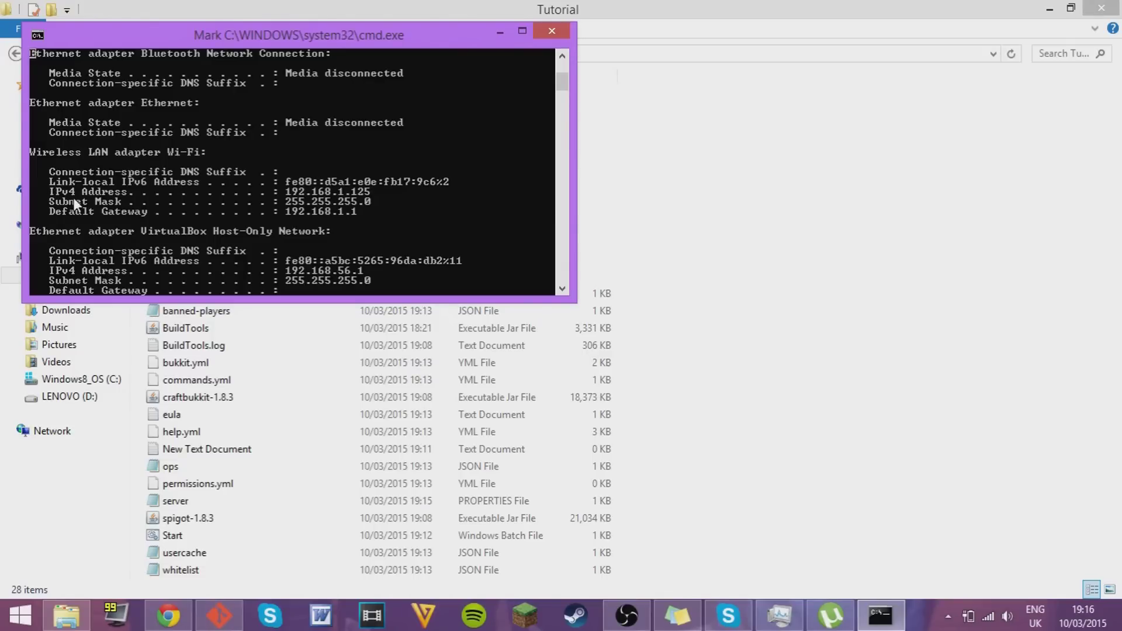
pyautogui.click(368, 192)
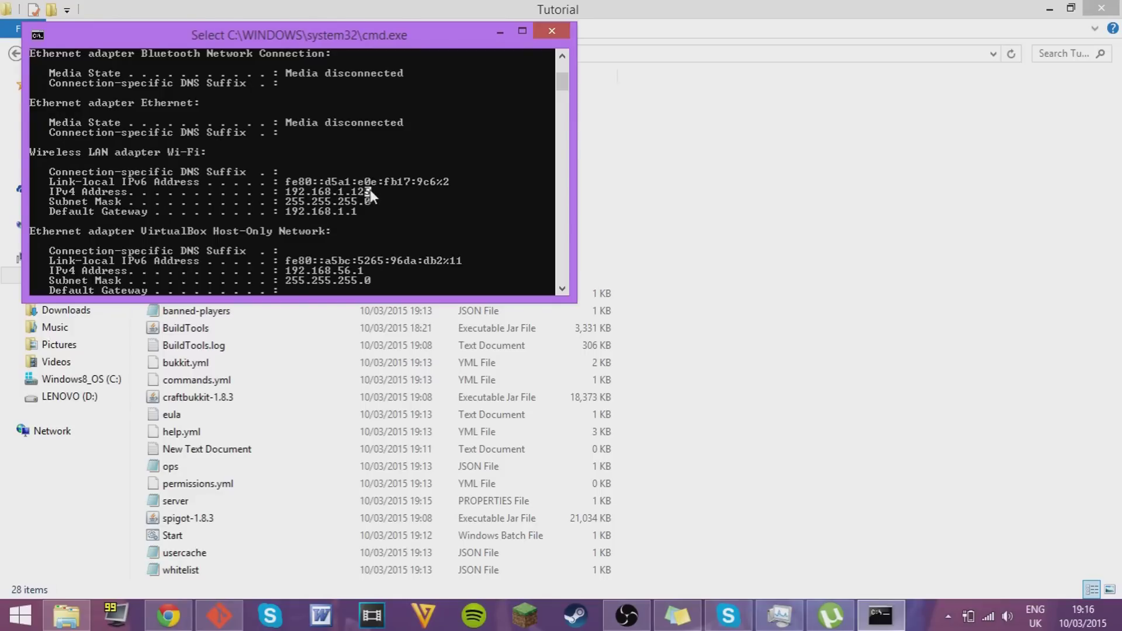
pyautogui.moveTo(369, 191); pyautogui.dragTo(355, 191)
pyautogui.moveTo(286, 195); pyautogui.dragTo(281, 193)
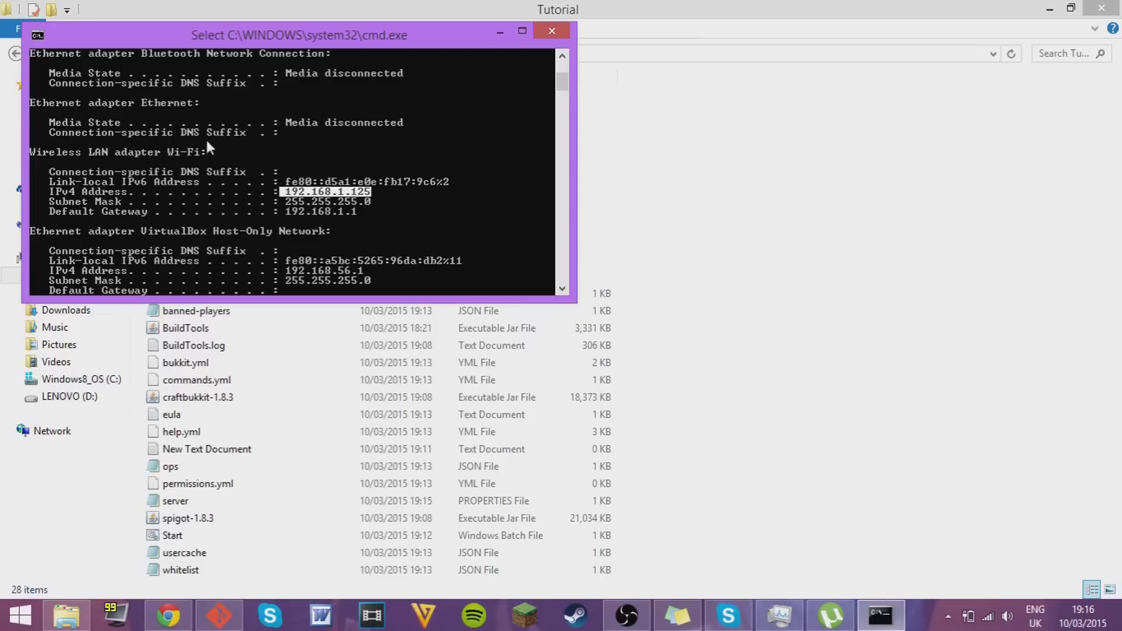
pyautogui.rightClick(86, 36)
pyautogui.moveTo(182, 162)
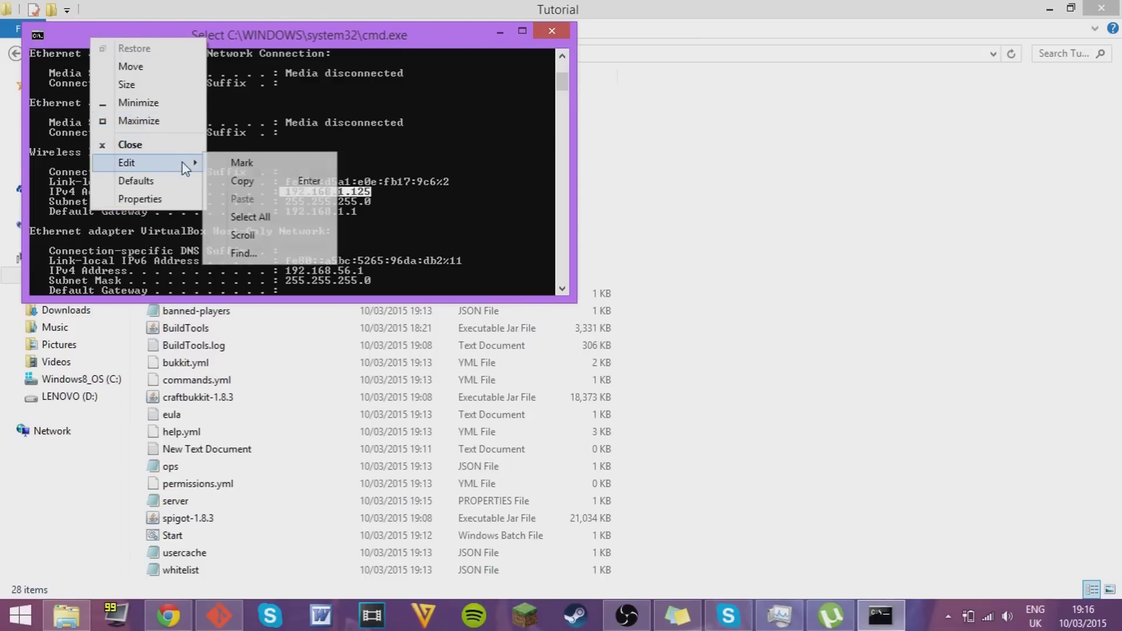
pyautogui.click(255, 190)
pyautogui.click(552, 33)
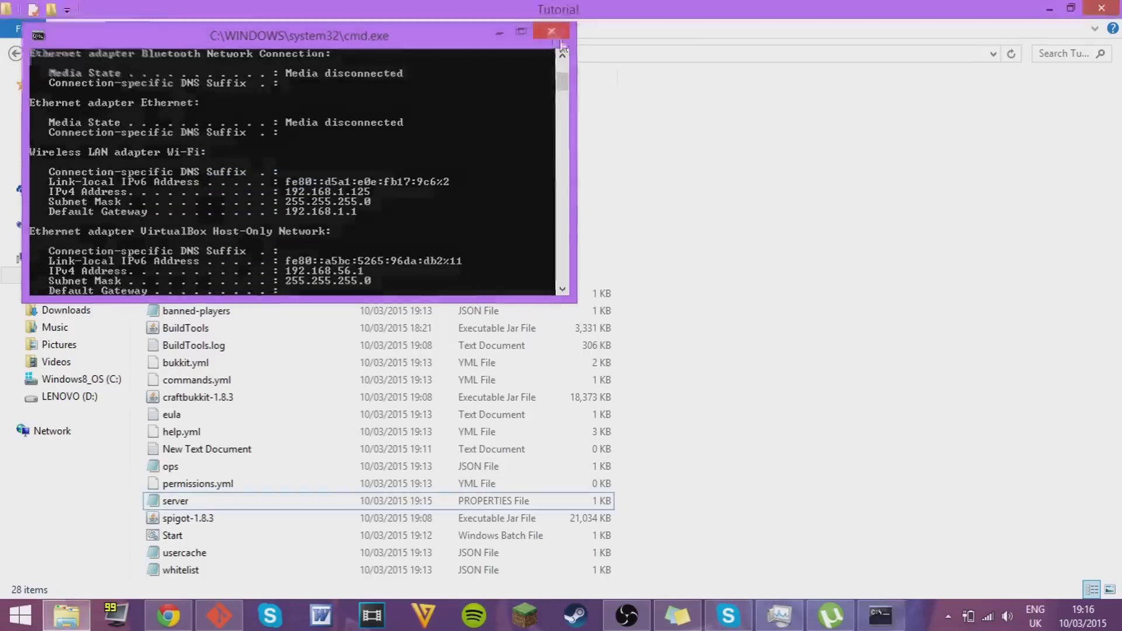
pyautogui.click(219, 485)
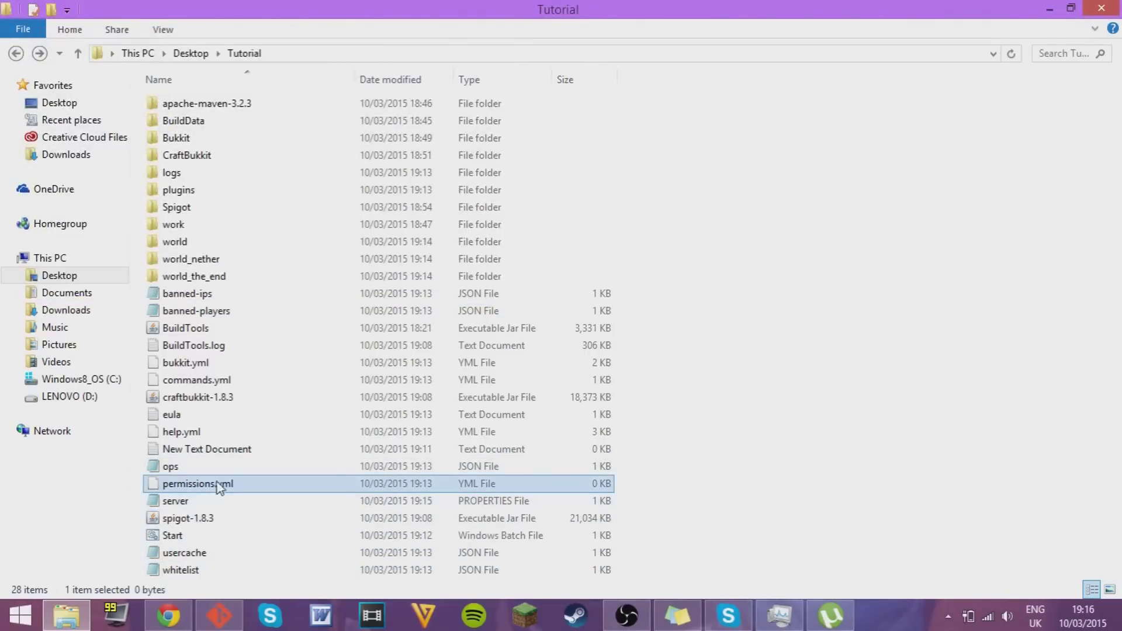
pyautogui.doubleClick(219, 485)
pyautogui.click(457, 438)
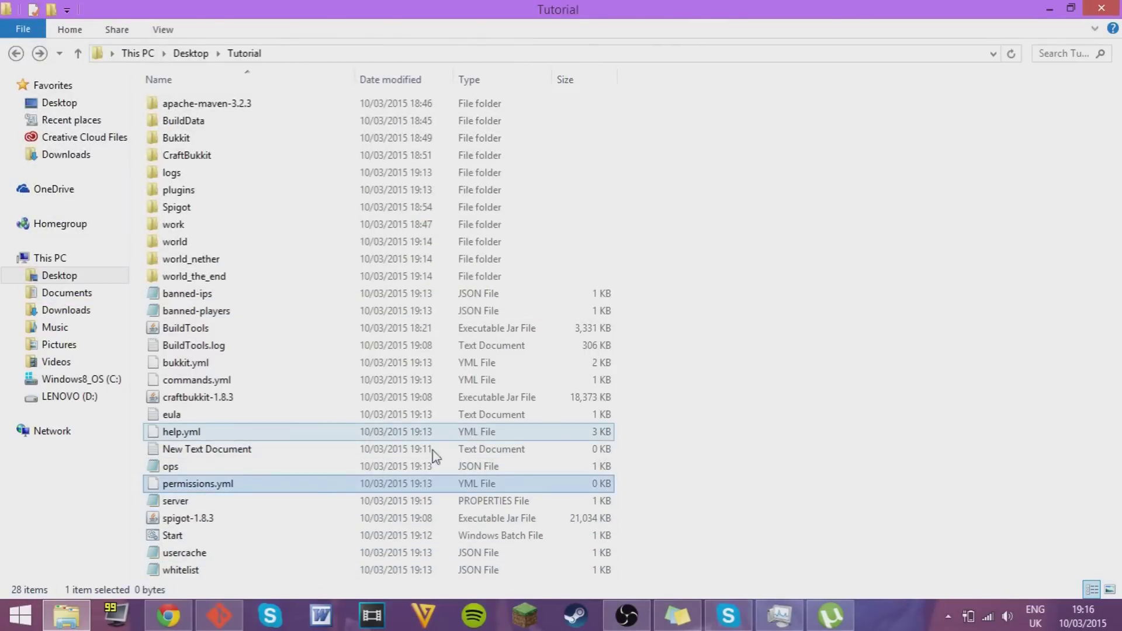
# Step: Open the server properties file, paste the copied address 192.168.1.125 as the server-ip value, save the file and close it
pyautogui.doubleClick(288, 502)
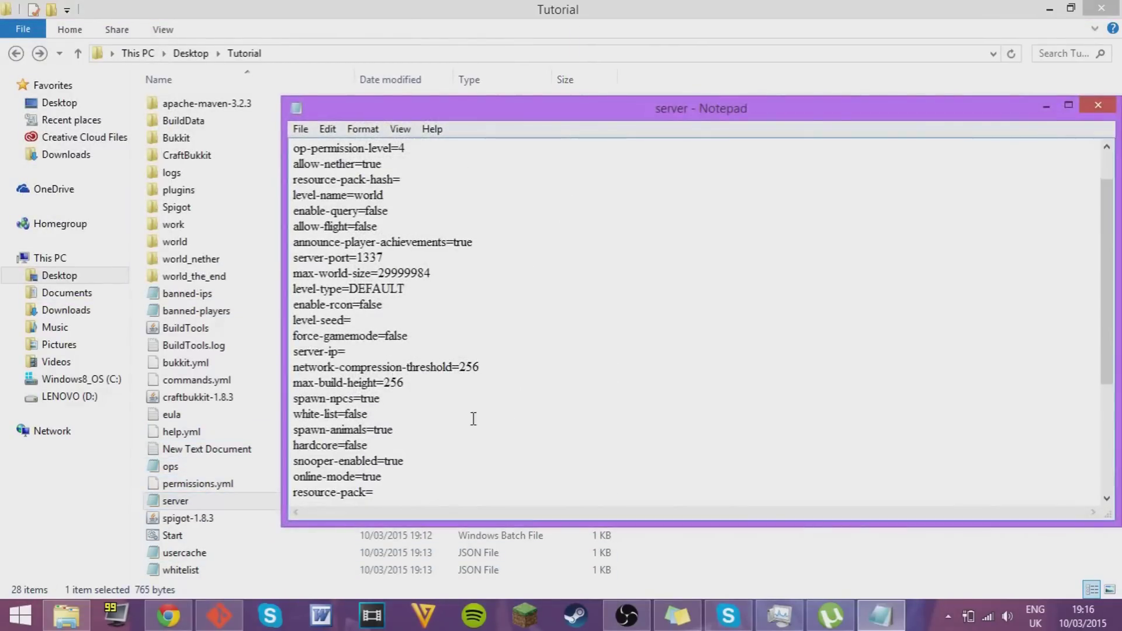
pyautogui.scroll(-1, 409, 412)
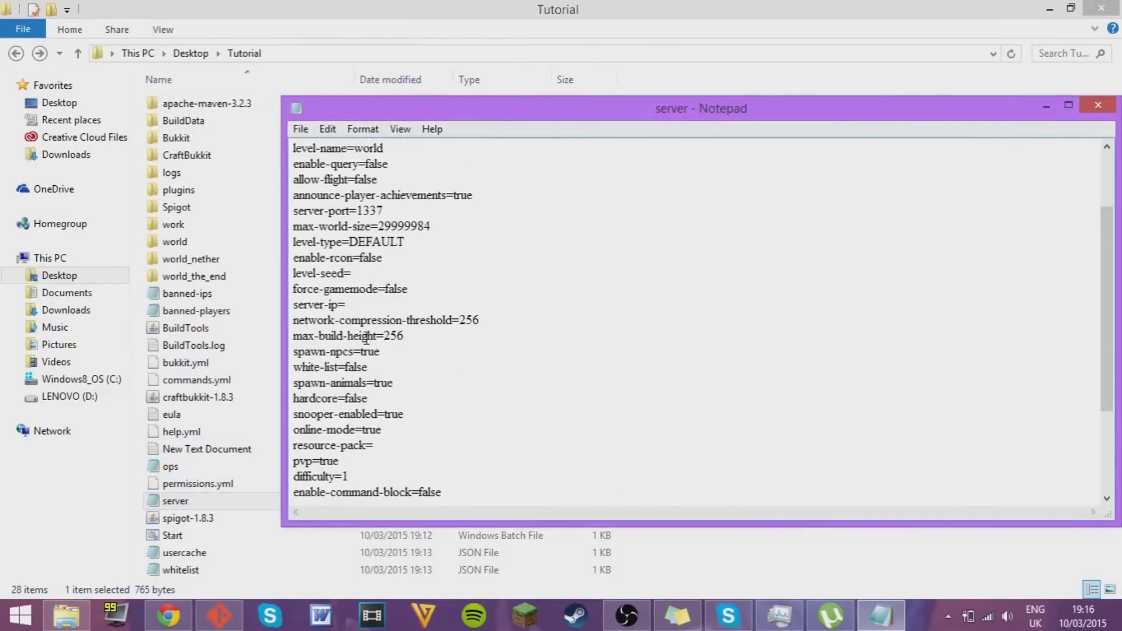
pyautogui.click(374, 310)
pyautogui.hotkey('ctrl', 'v')
pyautogui.scroll(1, 458, 374)
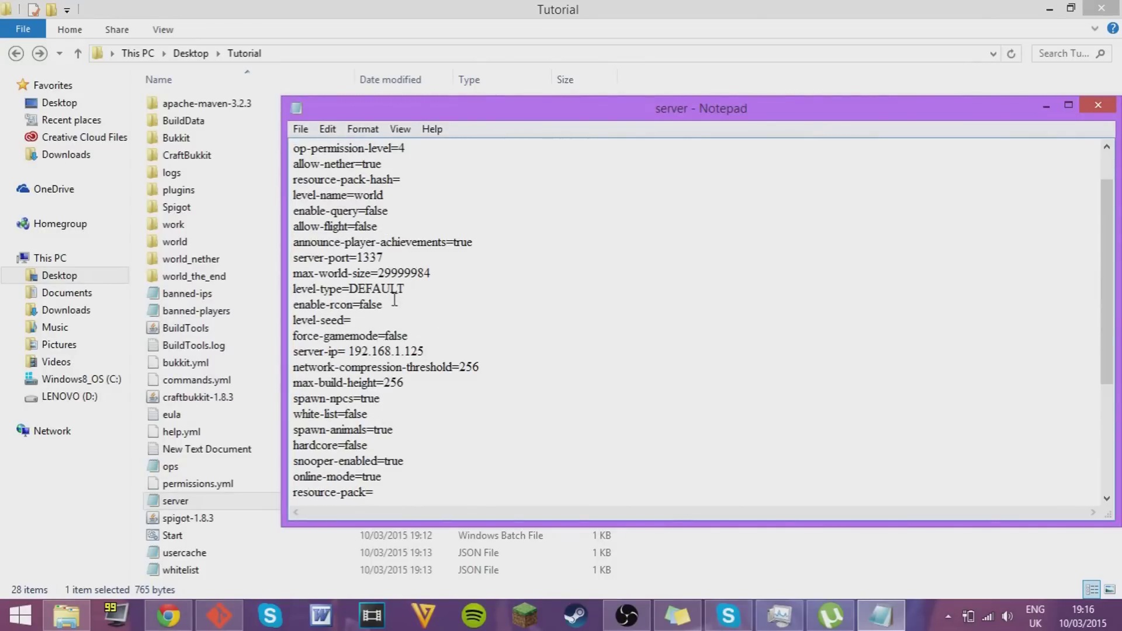
pyautogui.scroll(1, 390, 275)
pyautogui.scroll(-5, 395, 237)
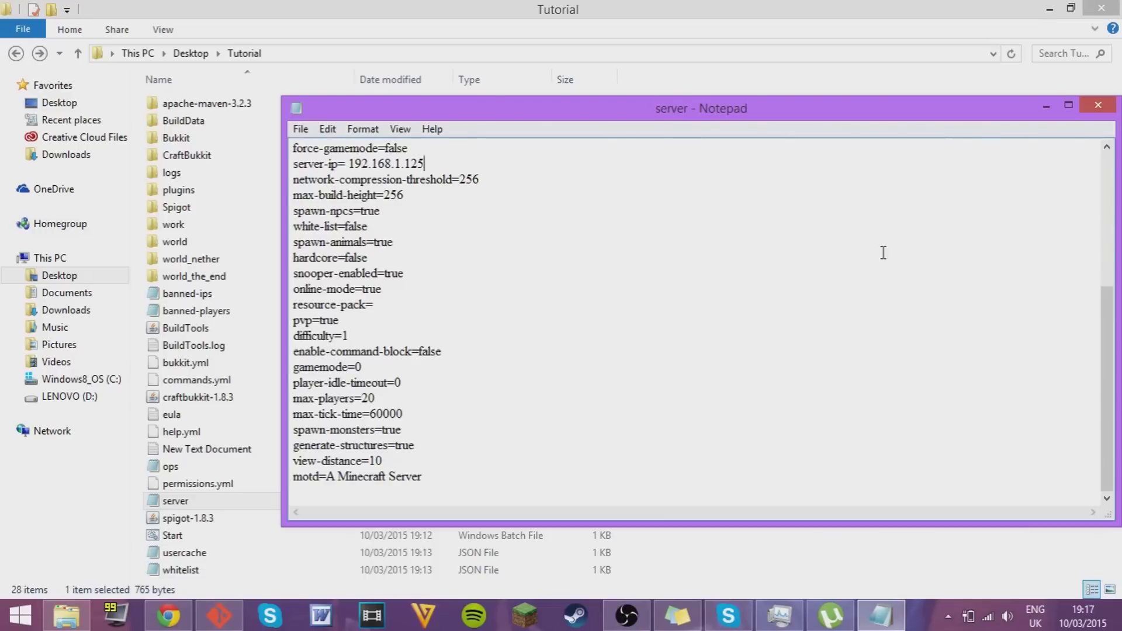
pyautogui.click(300, 129)
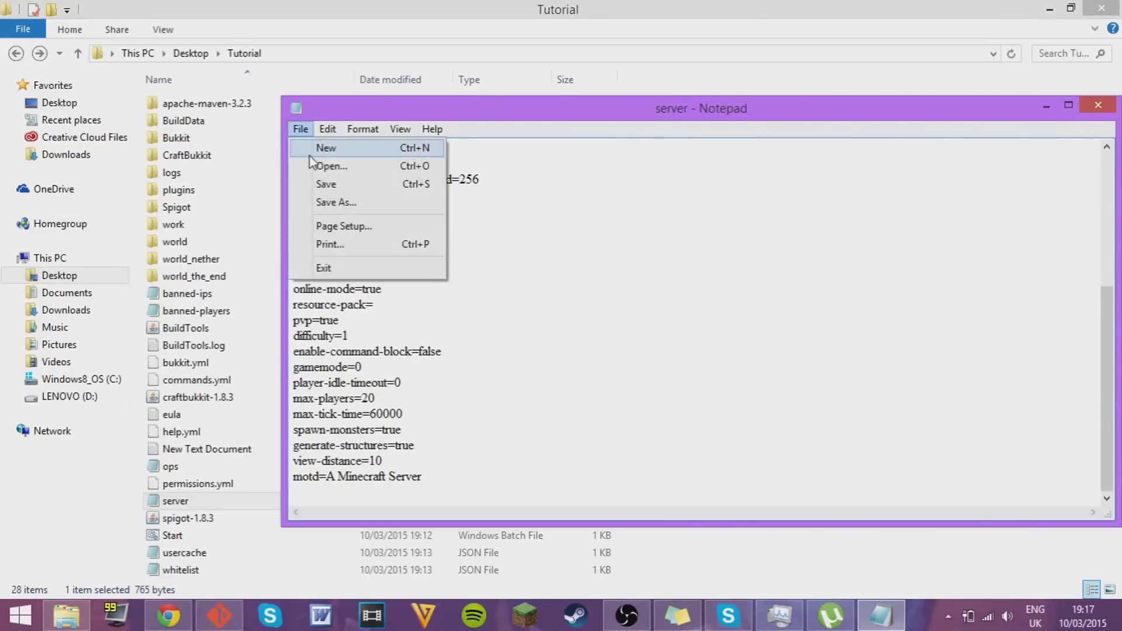
pyautogui.click(326, 185)
pyautogui.click(1097, 108)
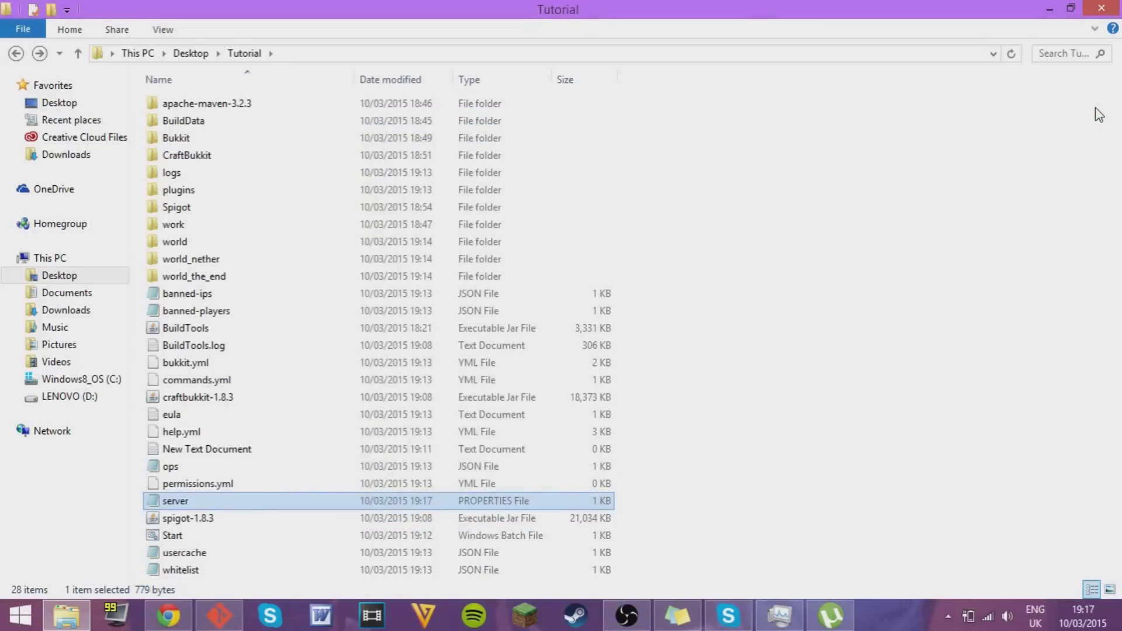
# Step: Switch to Chrome, open a new tab and close all the other open tabs
pyautogui.click(170, 615)
pyautogui.click(959, 10)
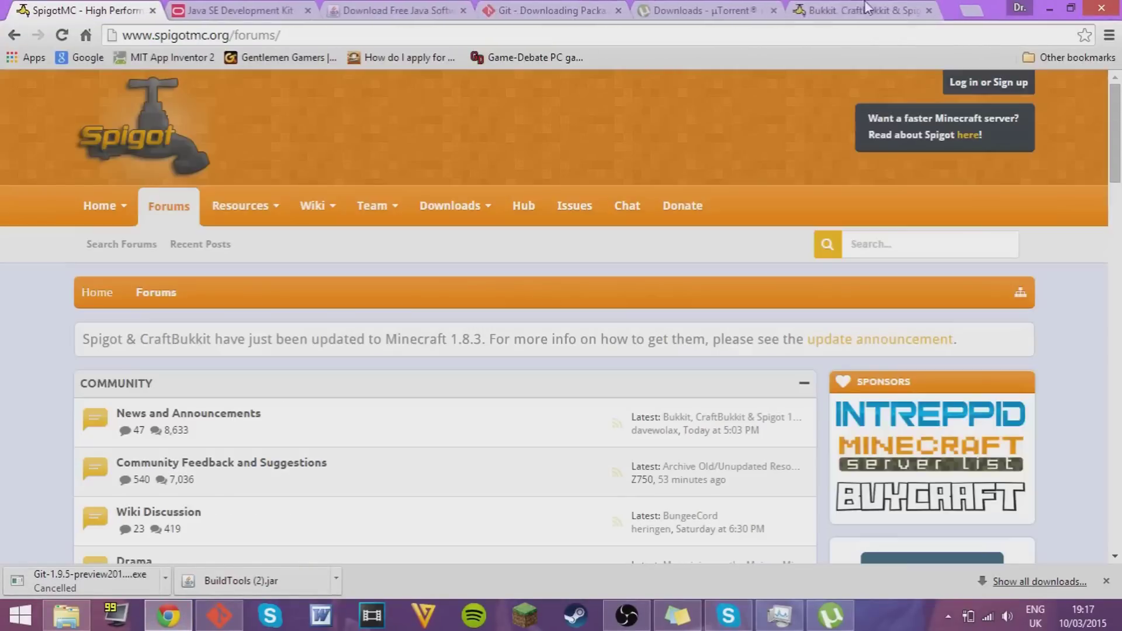
pyautogui.click(929, 10)
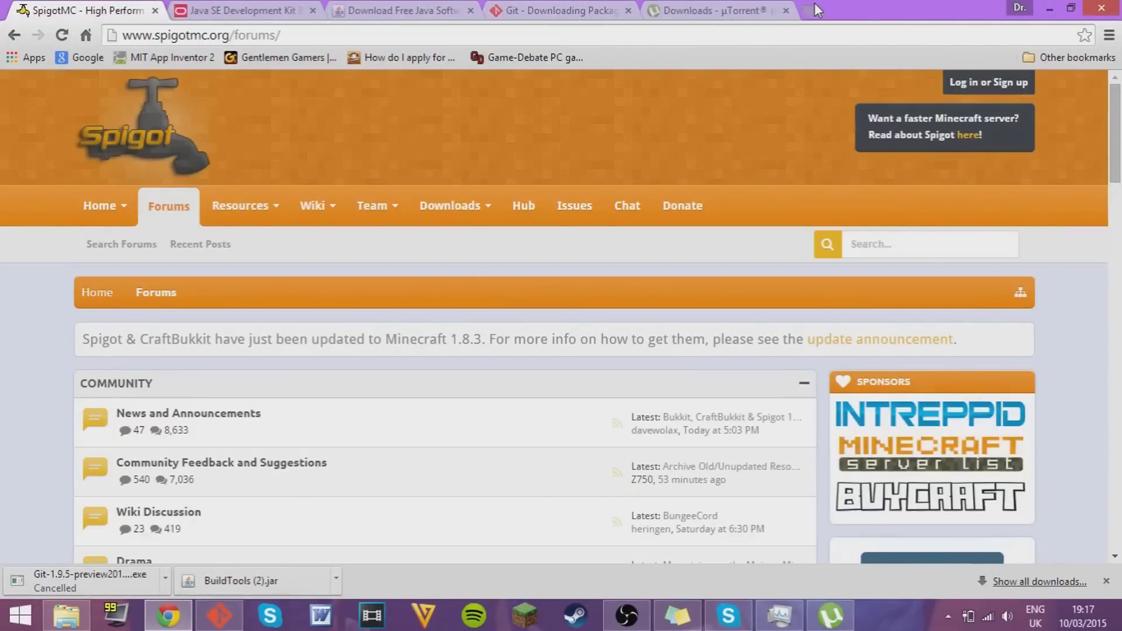
pyautogui.click(813, 10)
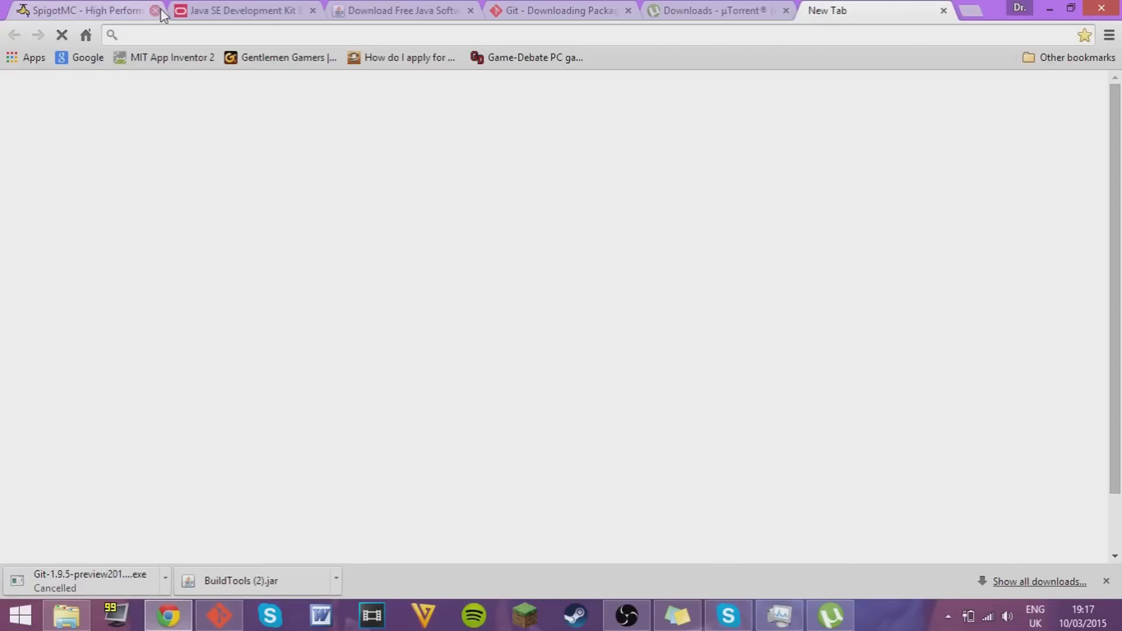
pyautogui.click(155, 10)
pyautogui.click(155, 11)
pyautogui.click(155, 10)
pyautogui.click(156, 11)
pyautogui.click(156, 11)
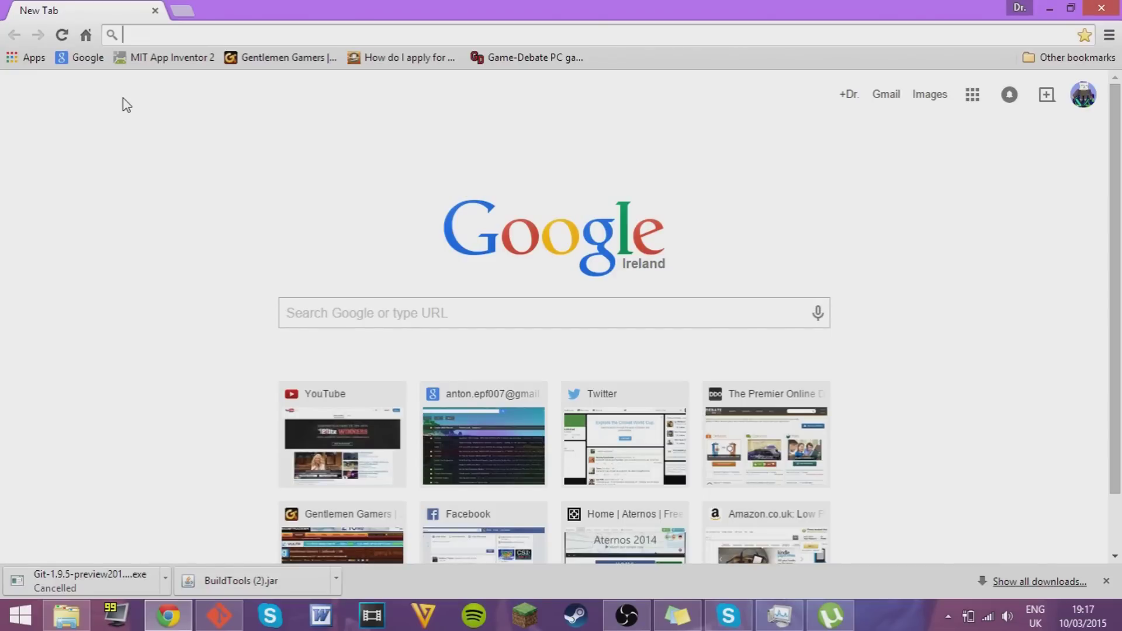
# Step: Search Google for "what's my ip address" using the suggested query
pyautogui.write('whats m')
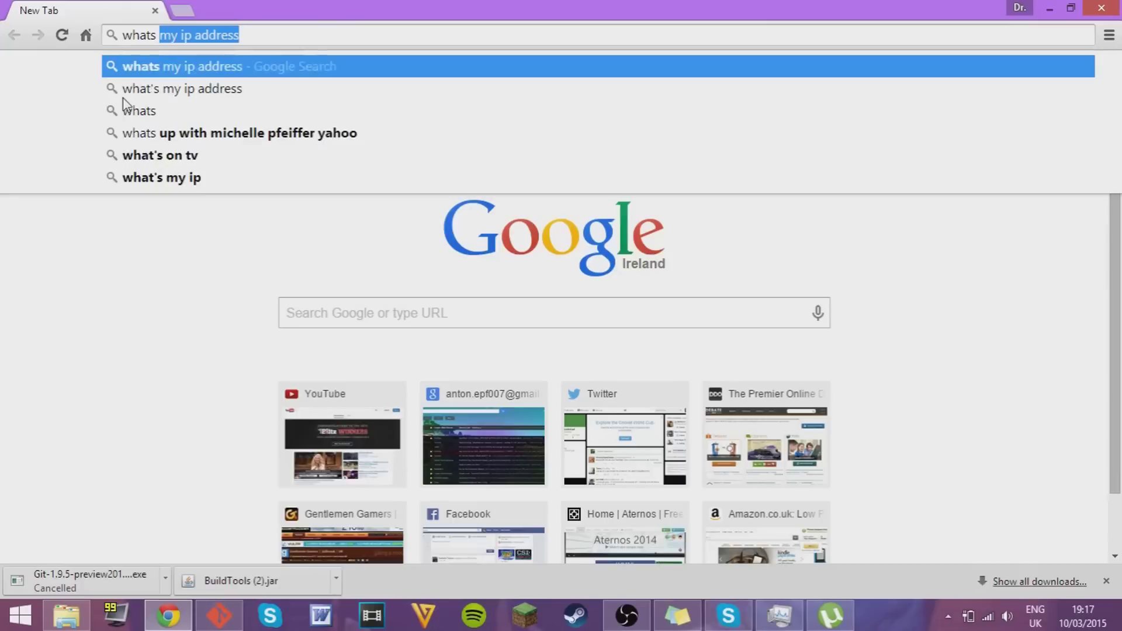
pyautogui.write('y i')
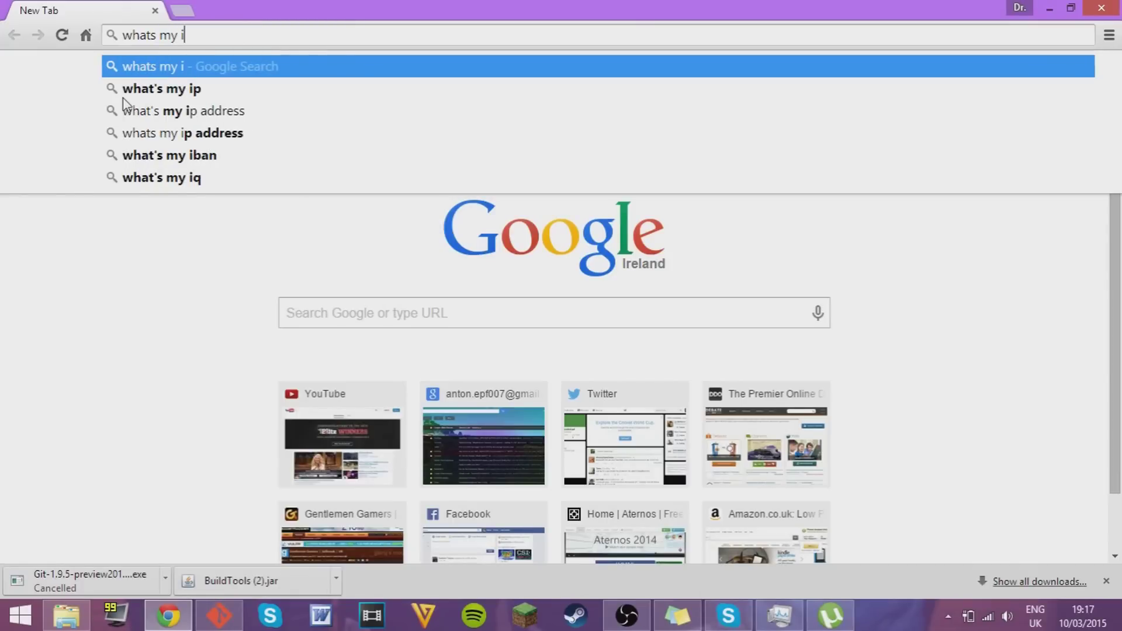
pyautogui.write('p adres')
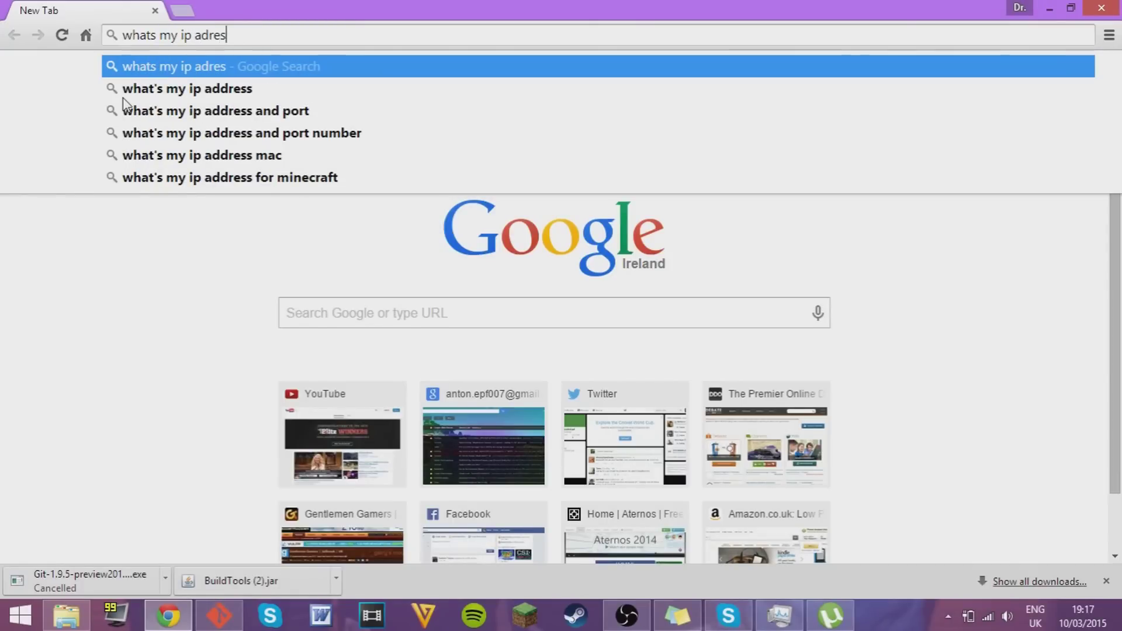
pyautogui.press('Down')
pyautogui.press('Return')
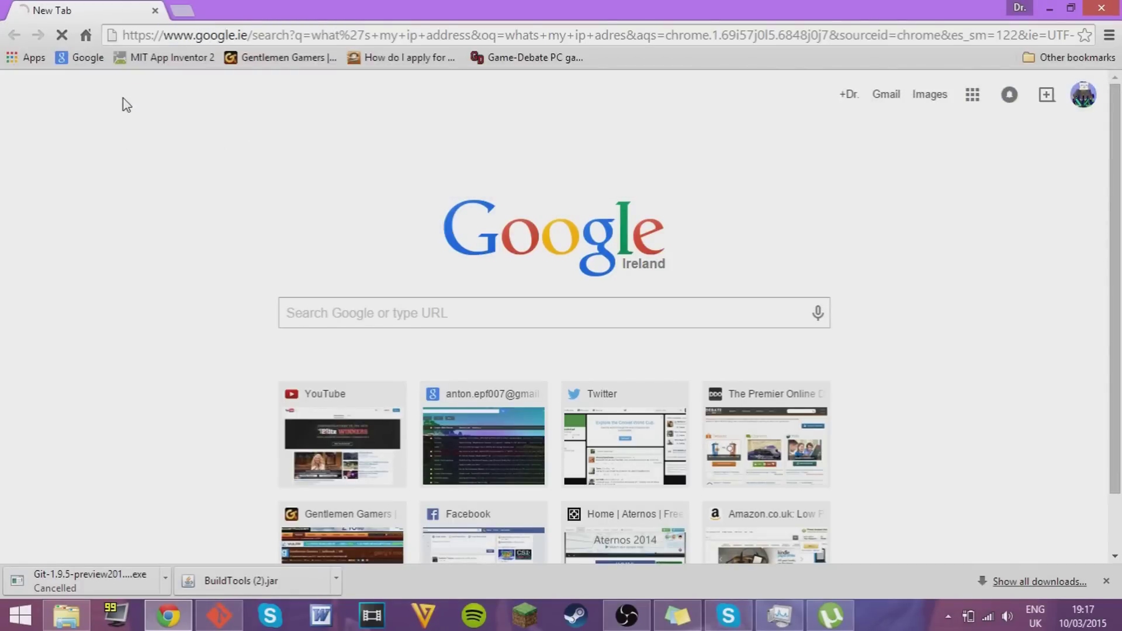